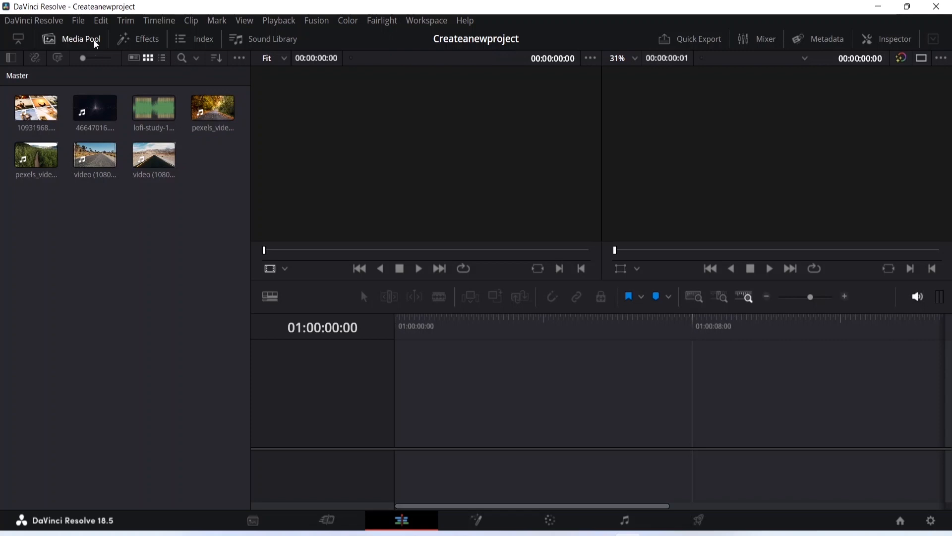
Show the effects library in place of the media pool and browse the Toolbox transitions through the Dissolve, Iris and Motion groups.
{"action": "left_click", "coordinate": [155, 43]}
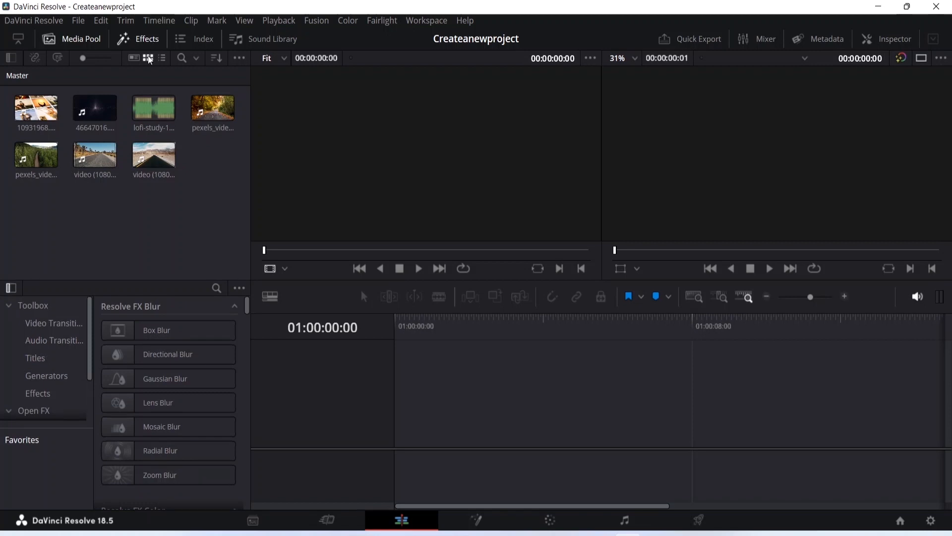
{"action": "left_click", "coordinate": [88, 41]}
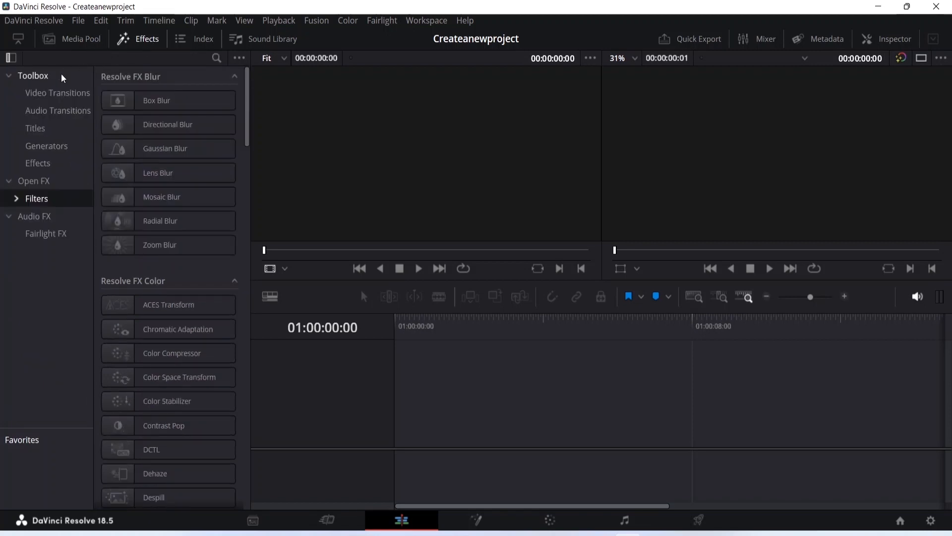
{"action": "left_click", "coordinate": [47, 77]}
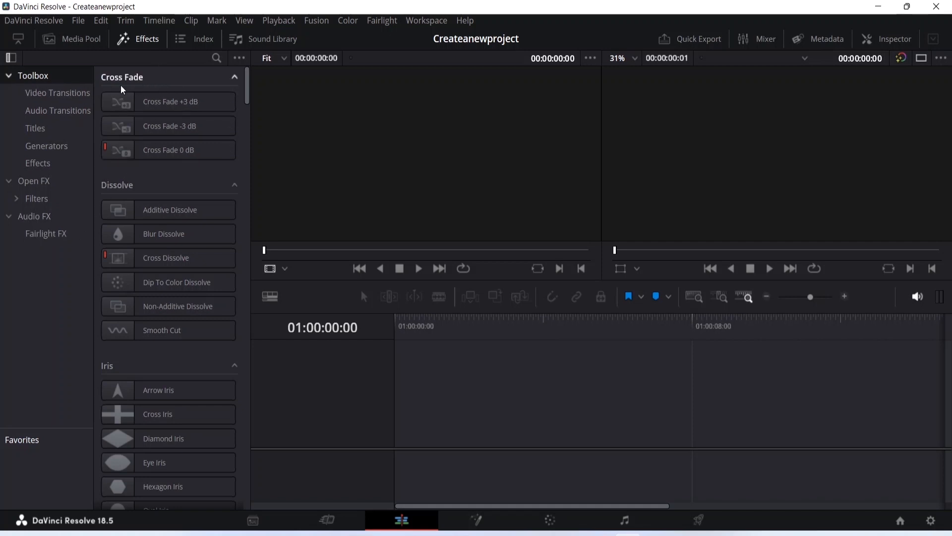
{"action": "scroll", "coordinate": [199, 130], "scroll_direction": "down", "scroll_amount": 3}
{"action": "scroll", "coordinate": [192, 138], "scroll_direction": "up", "scroll_amount": 3}
{"action": "scroll", "coordinate": [202, 180], "scroll_direction": "down", "scroll_amount": 3}
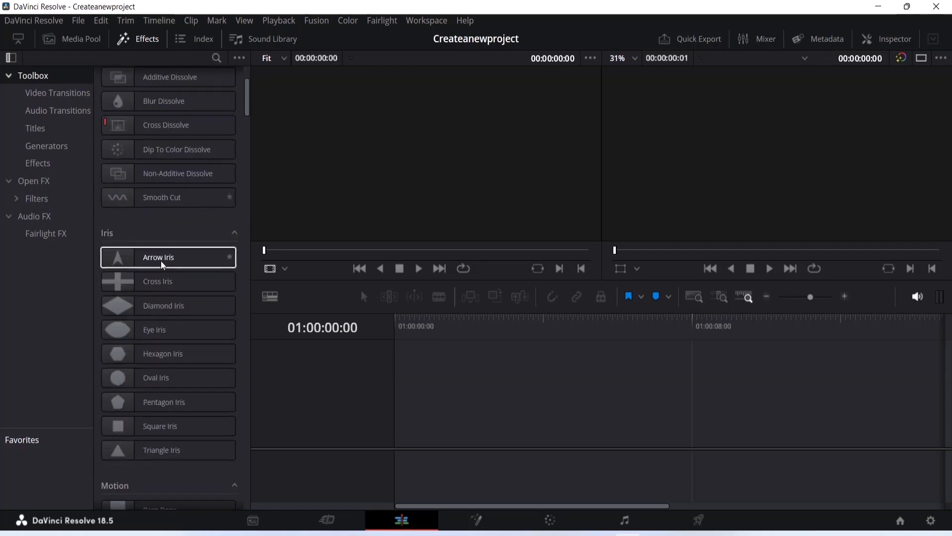
{"action": "scroll", "coordinate": [198, 241], "scroll_direction": "down", "scroll_amount": 3}
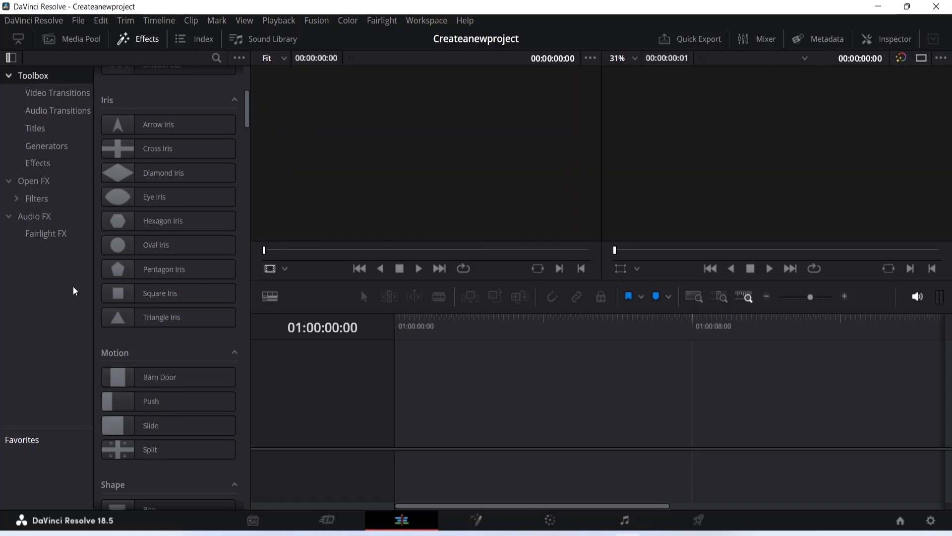
View the edit index and the sound library, and return to the imported clips in the media pool.
{"action": "left_click", "coordinate": [181, 37]}
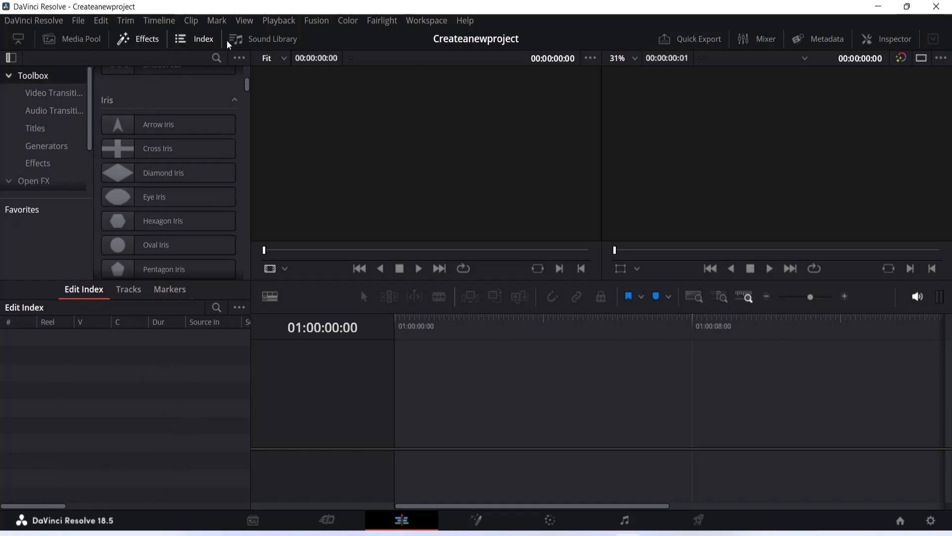
{"action": "left_click", "coordinate": [249, 40]}
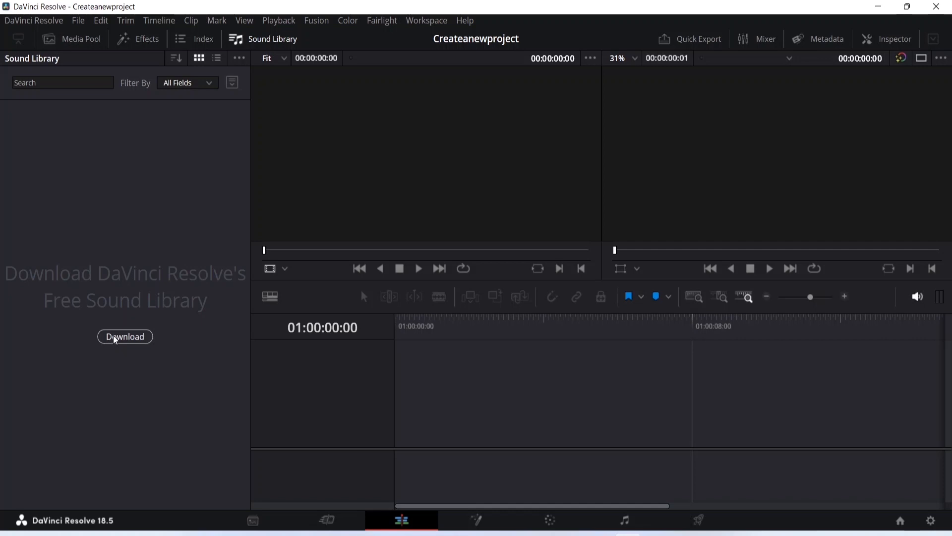
{"action": "left_click", "coordinate": [52, 39]}
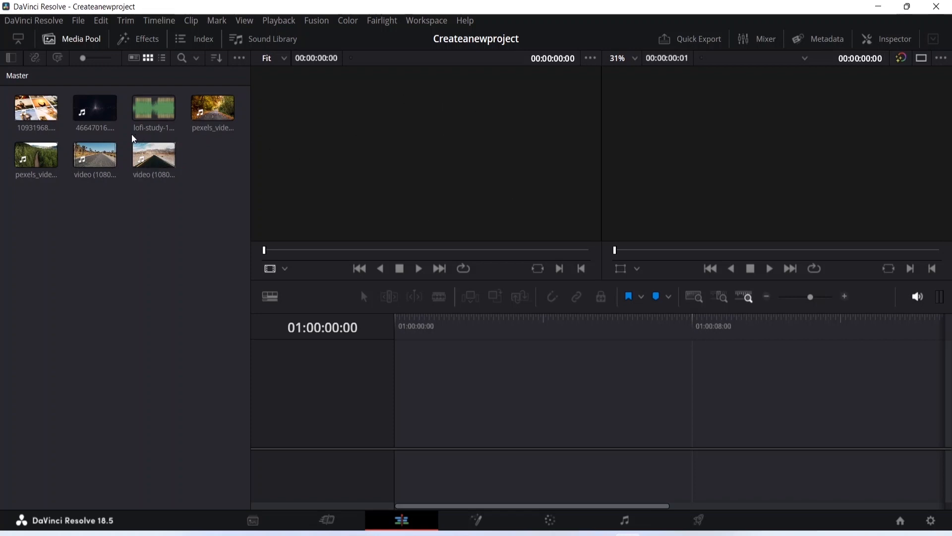
Load the autumn road clip into the source viewer and move its playhead back to the beginning.
{"action": "left_click", "coordinate": [220, 112]}
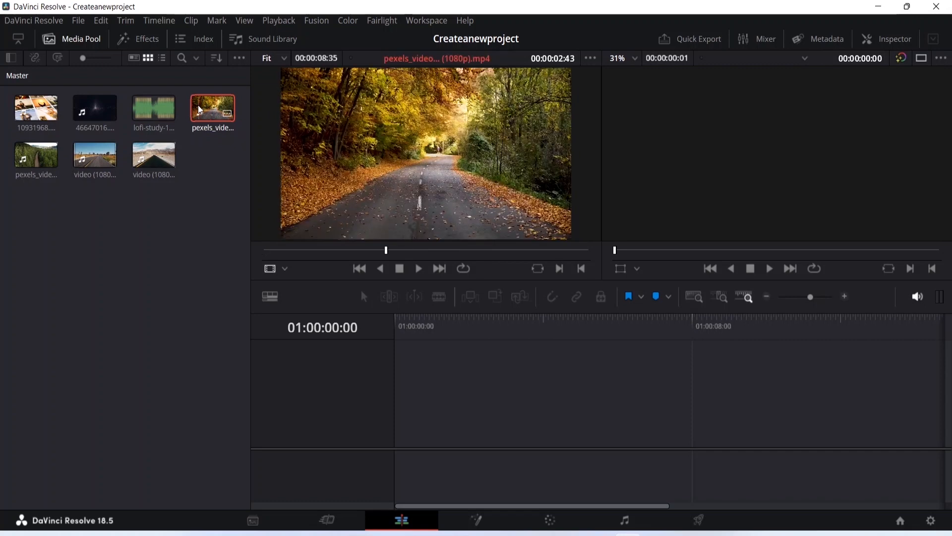
{"action": "left_click_drag", "start_coordinate": [197, 110], "coordinate": [242, 138]}
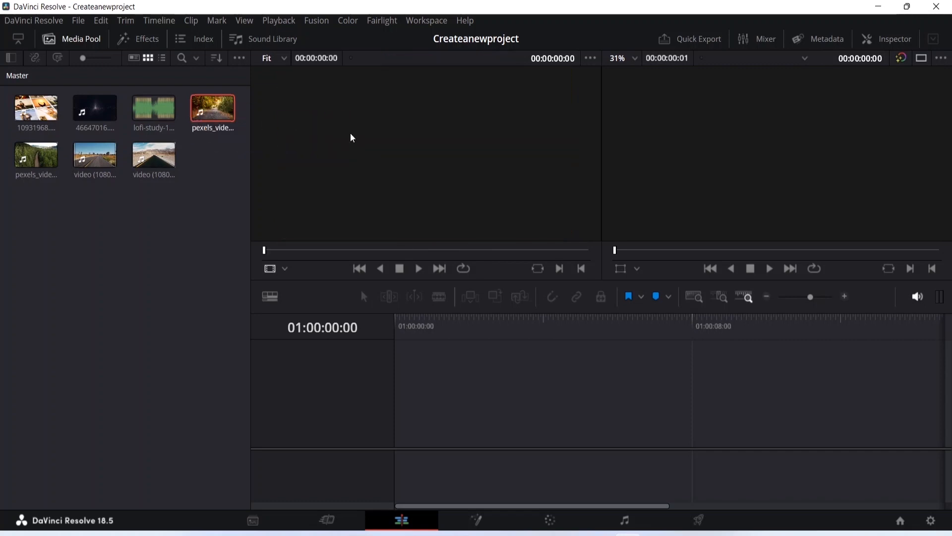
{"action": "left_click_drag", "start_coordinate": [350, 133], "coordinate": [351, 134]}
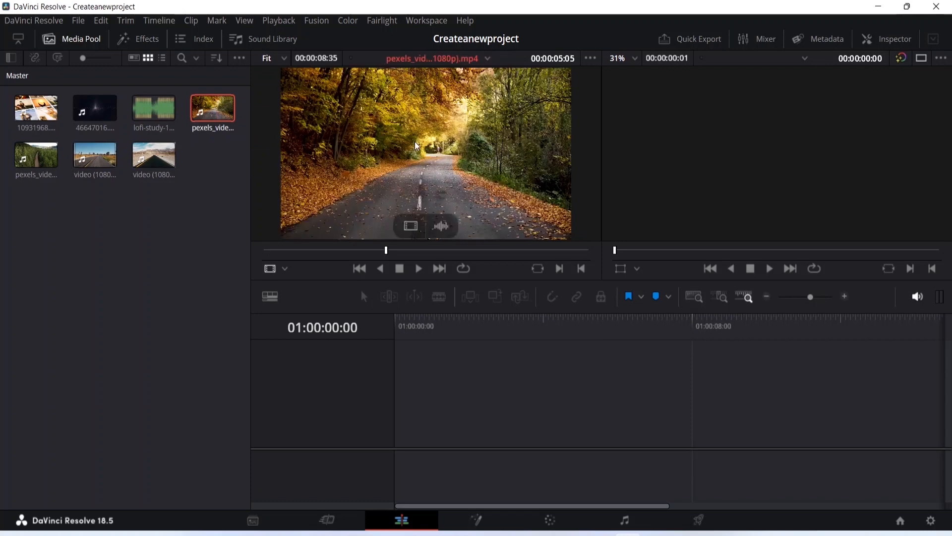
{"action": "mouse_move", "coordinate": [361, 141]}
{"action": "left_click_drag", "start_coordinate": [385, 252], "coordinate": [273, 252]}
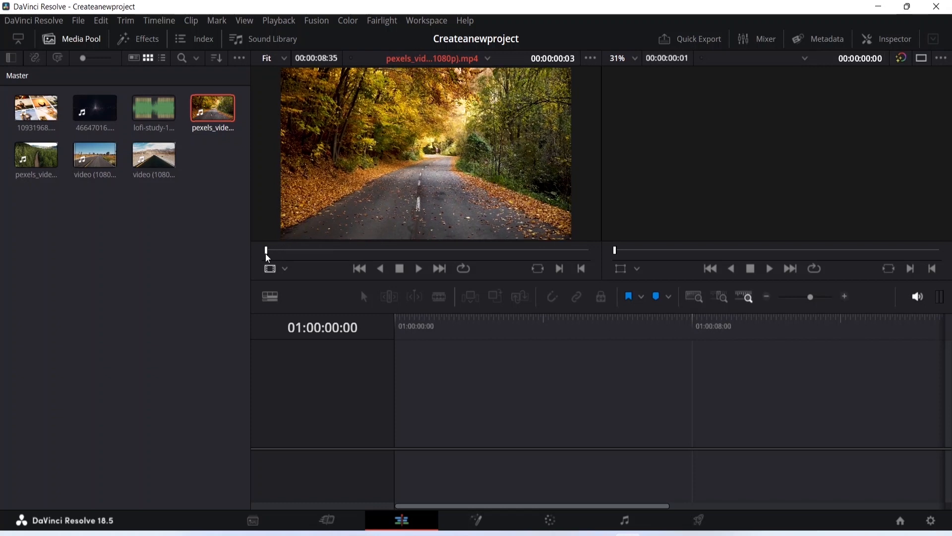
Preview the autumn road clip forward and in reverse, stop playback and return to its first frame.
{"action": "left_click", "coordinate": [418, 270]}
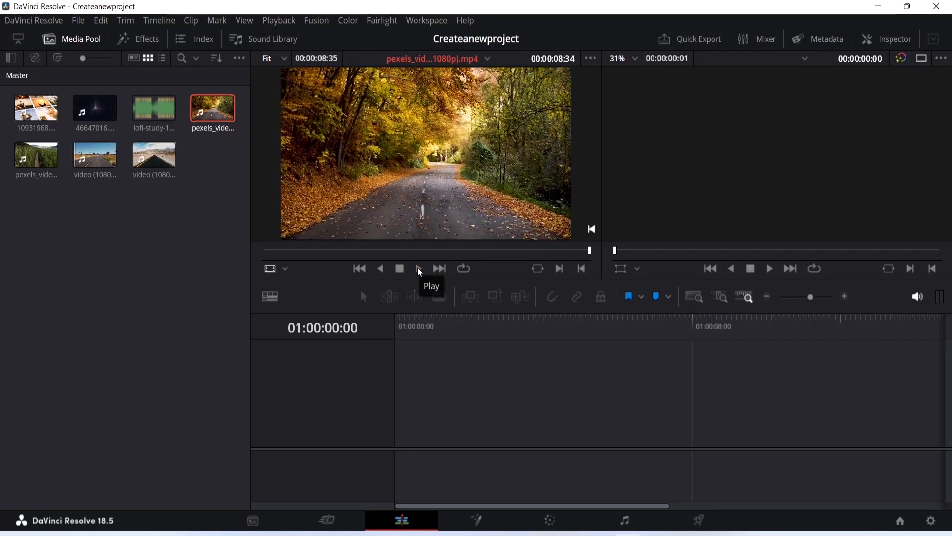
{"action": "left_click", "coordinate": [379, 267]}
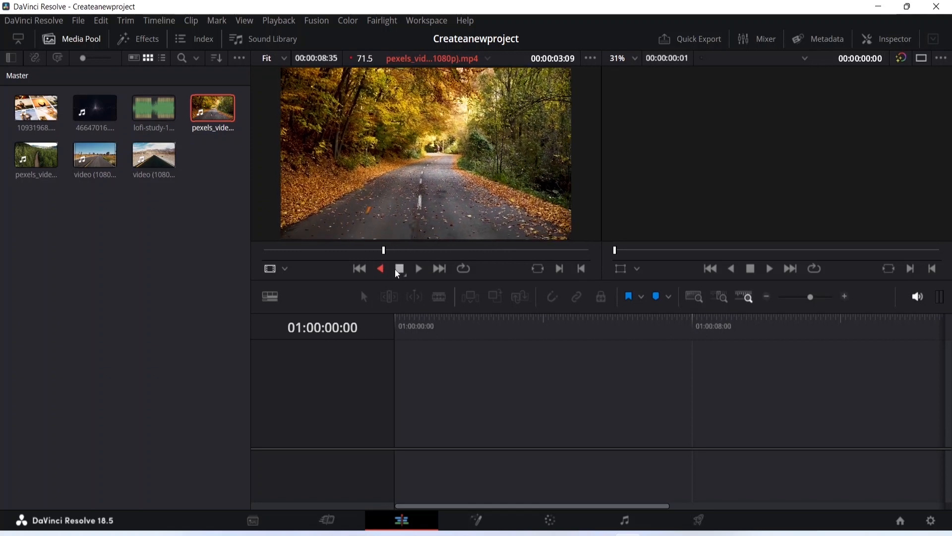
{"action": "left_click", "coordinate": [399, 268]}
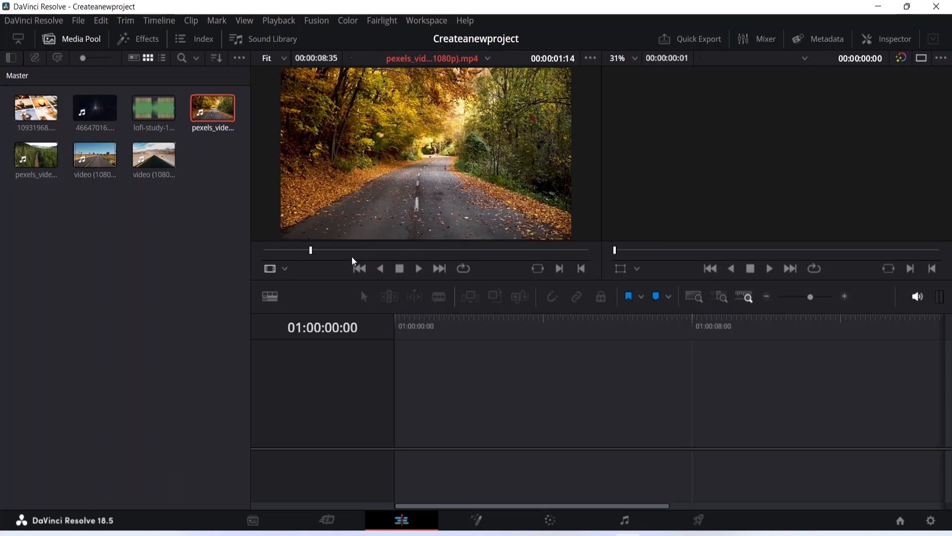
{"action": "left_click_drag", "start_coordinate": [311, 251], "coordinate": [270, 250]}
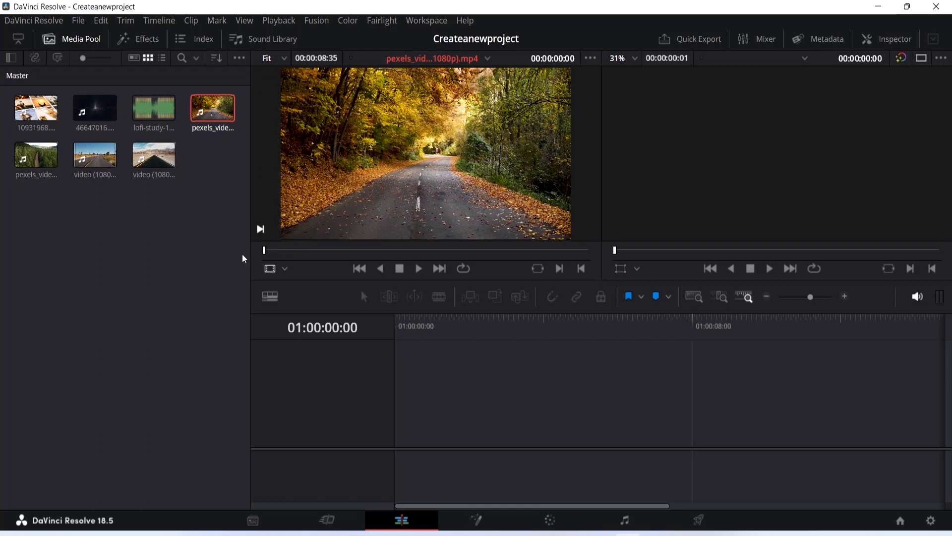
{"action": "type", "text": "-"}
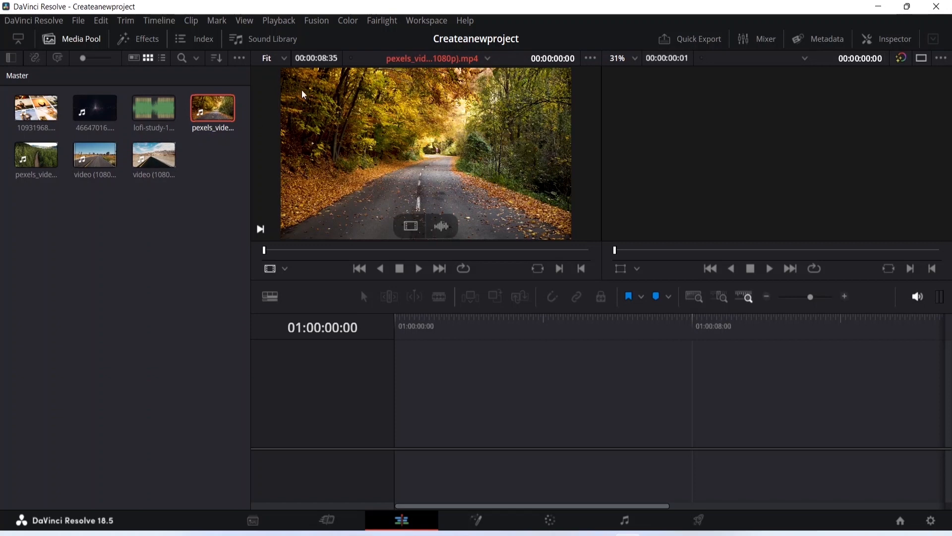
Create a timeline by placing the autumn road clip from the source viewer into the empty timeline area.
{"action": "left_click", "coordinate": [158, 154]}
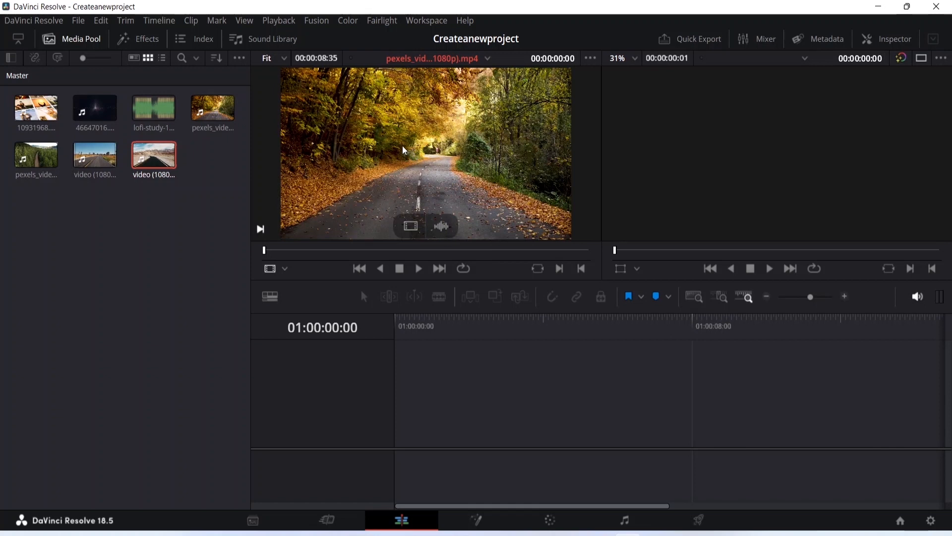
{"action": "left_click_drag", "start_coordinate": [403, 145], "coordinate": [431, 390]}
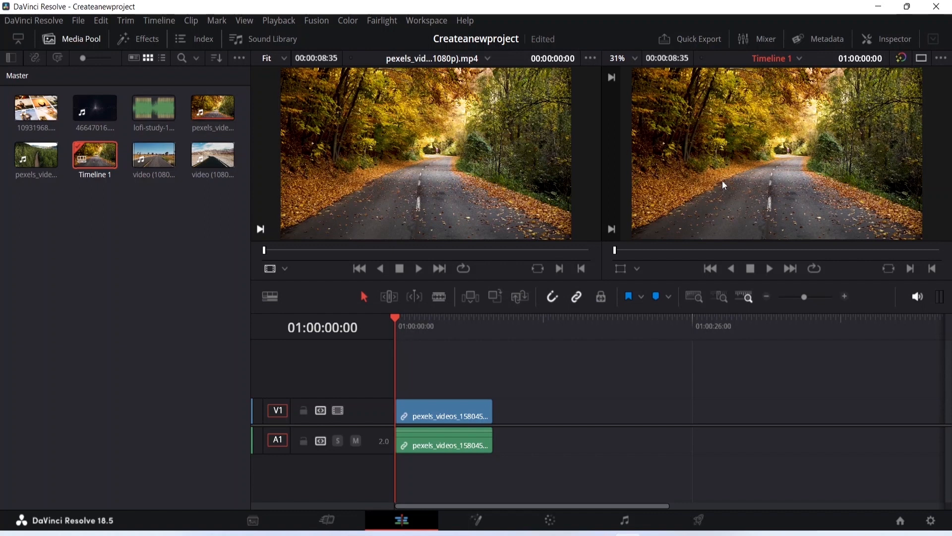
{"action": "key", "text": "minus"}
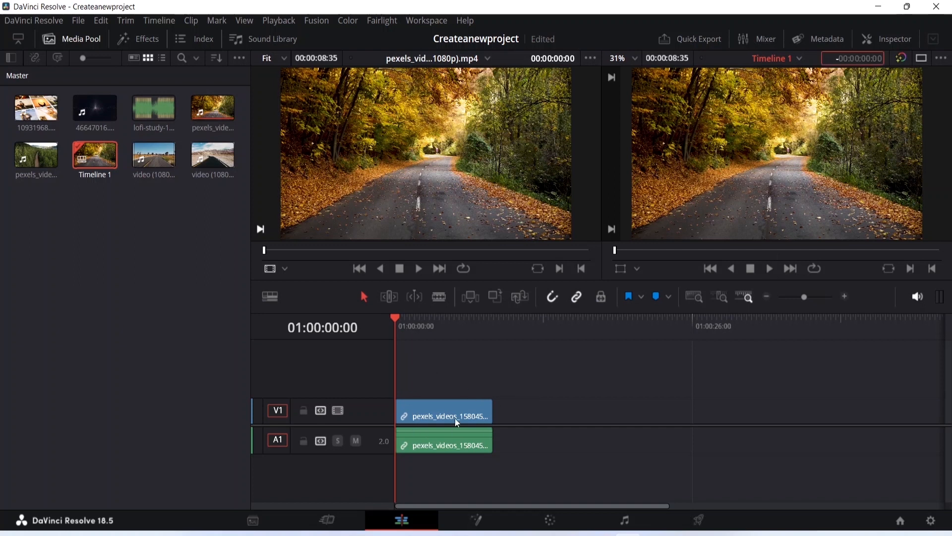
Delete the autumn road clip from the timeline and remove Timeline 1 from the media pool.
{"action": "left_click", "coordinate": [434, 412]}
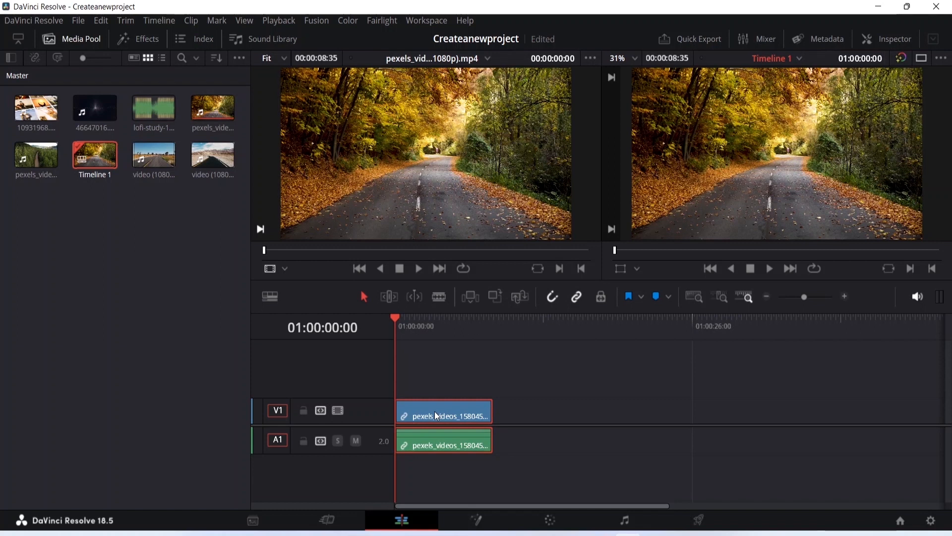
{"action": "key", "text": "Delete"}
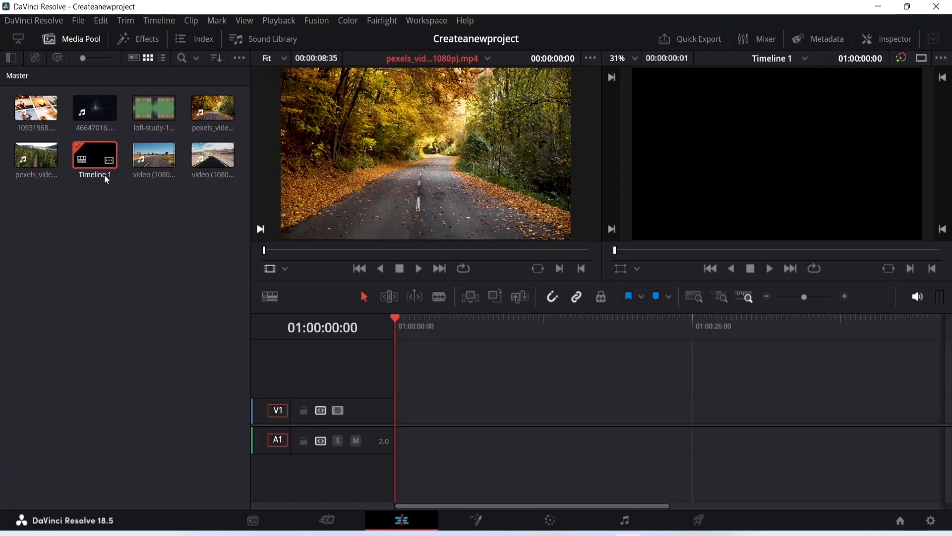
{"action": "type", "text": "-"}
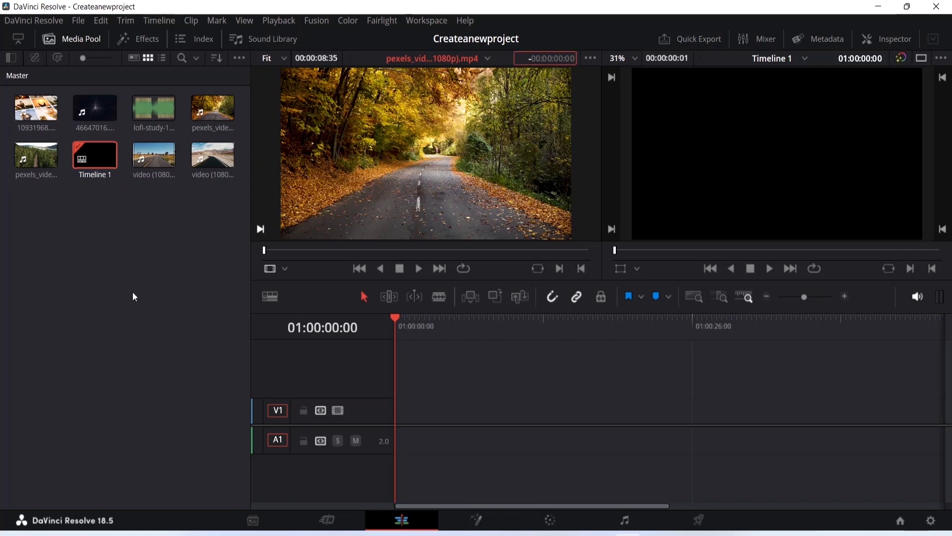
{"action": "right_click", "coordinate": [92, 157]}
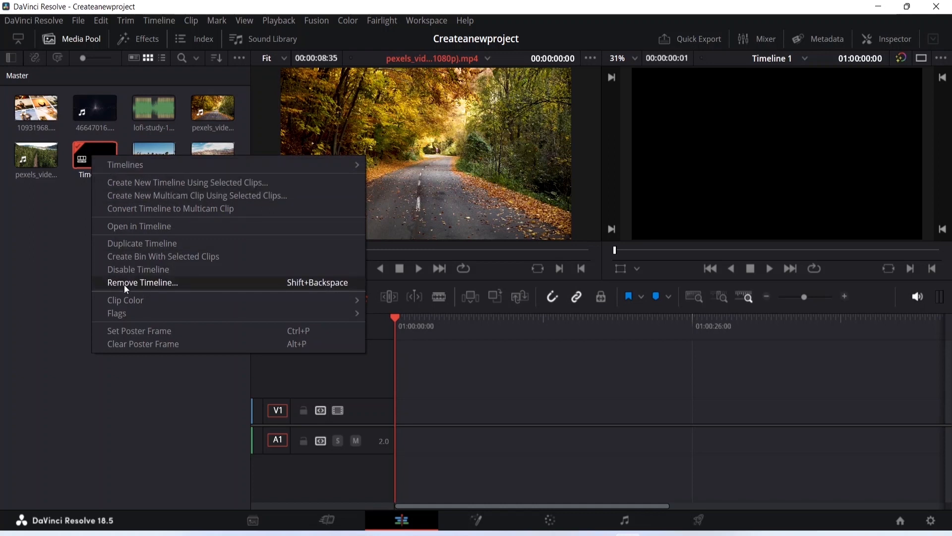
{"action": "left_click", "coordinate": [158, 283]}
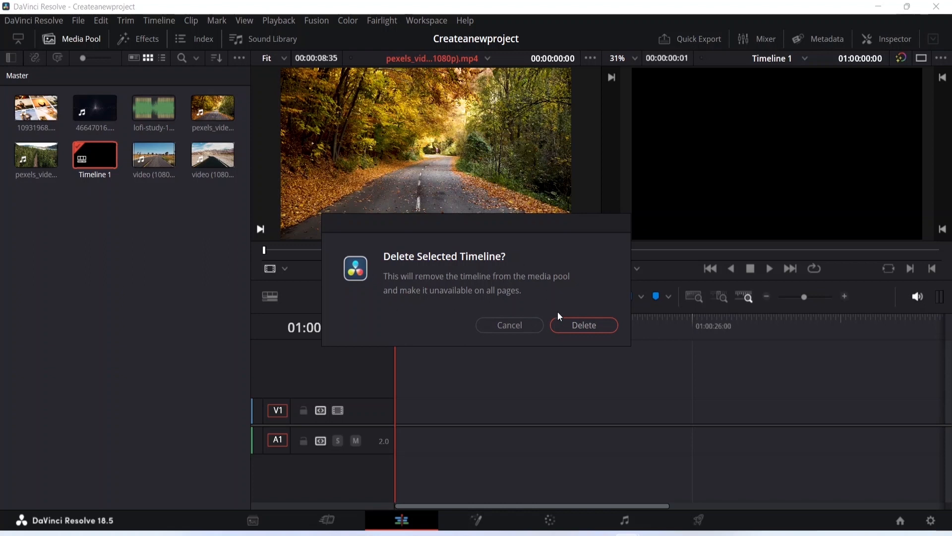
{"action": "left_click", "coordinate": [572, 325]}
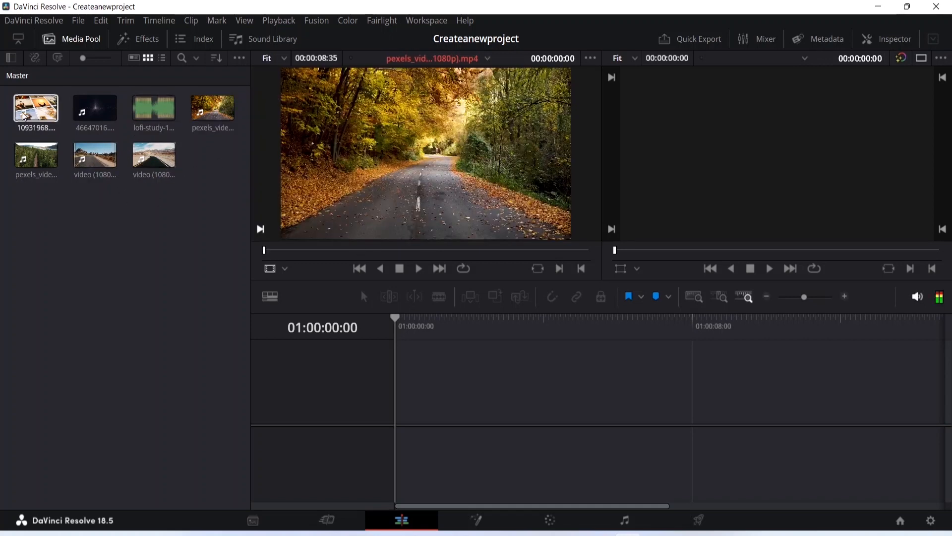
Place the autumn road clip at the start of a new timeline from the source viewer.
{"action": "left_click", "coordinate": [212, 110]}
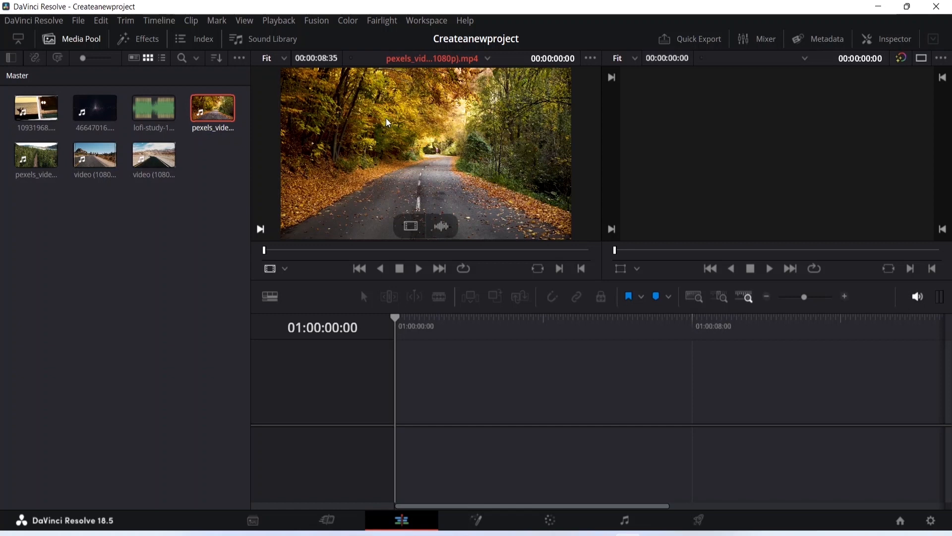
{"action": "left_click_drag", "start_coordinate": [426, 138], "coordinate": [422, 397]}
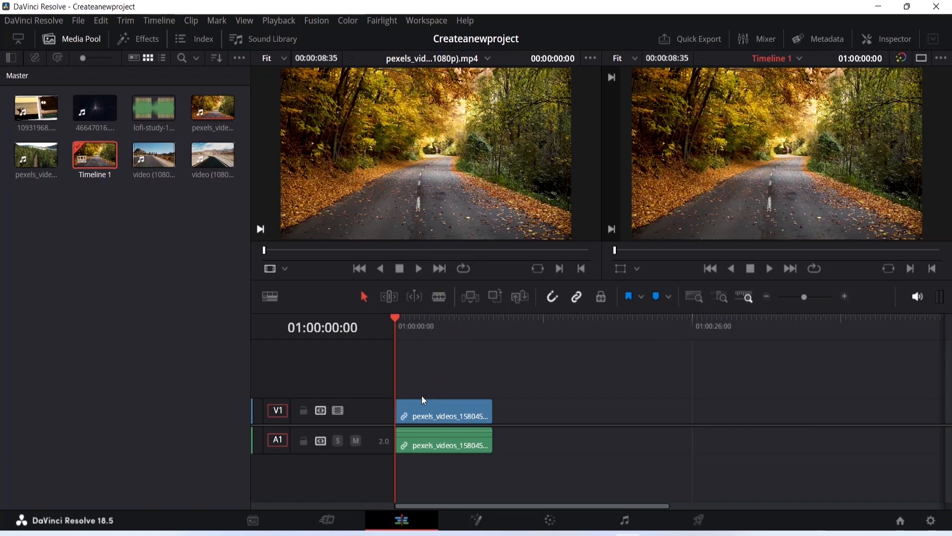
{"action": "key", "text": "minus"}
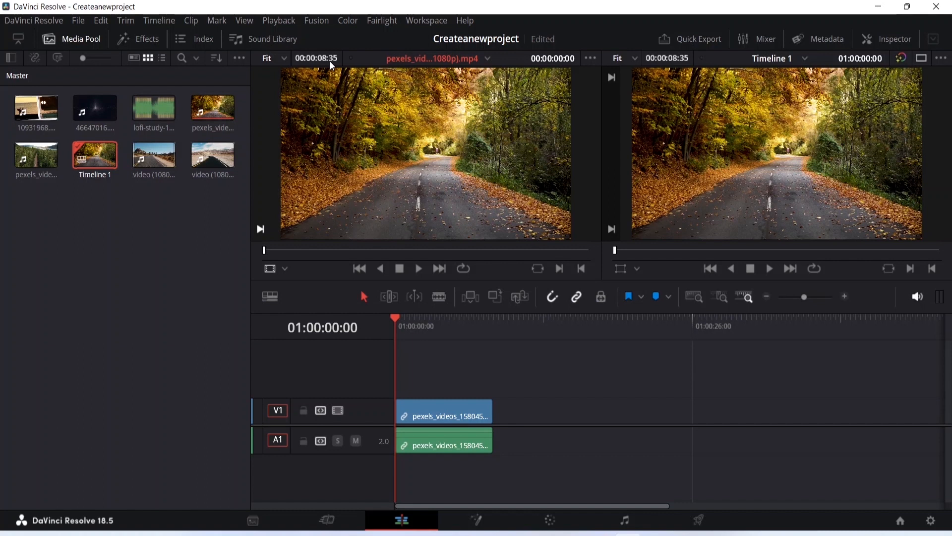
Preview the desert road clip up to 00:00:07:14, add it to the timeline after the autumn clip and close the gap between them.
{"action": "left_click", "coordinate": [212, 157]}
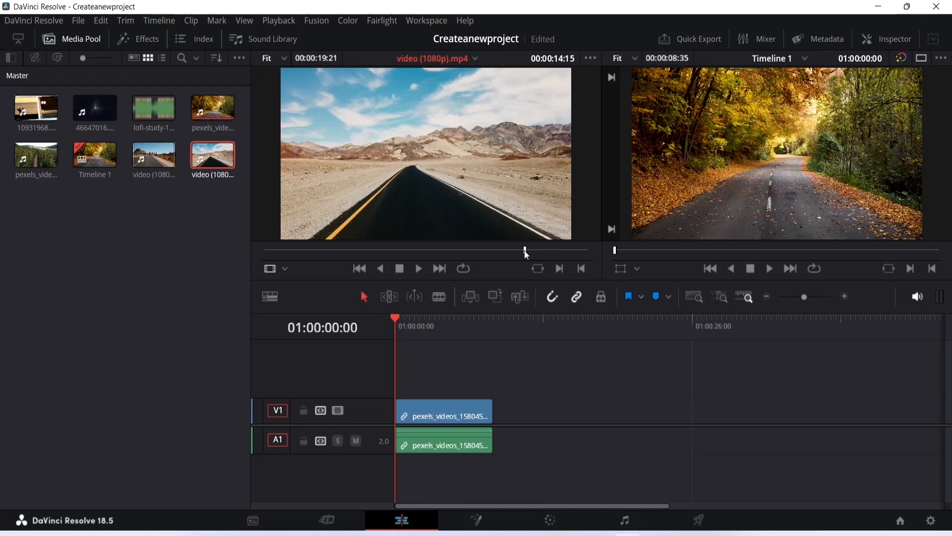
{"action": "left_click", "coordinate": [504, 250]}
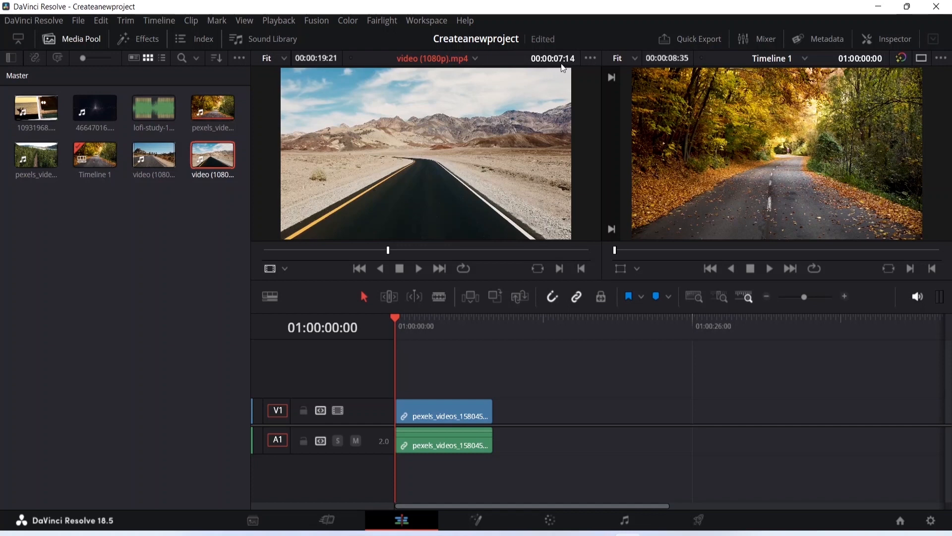
{"action": "mouse_move", "coordinate": [494, 151]}
{"action": "mouse_move", "coordinate": [457, 153]}
{"action": "left_click_drag", "start_coordinate": [394, 154], "coordinate": [512, 433]}
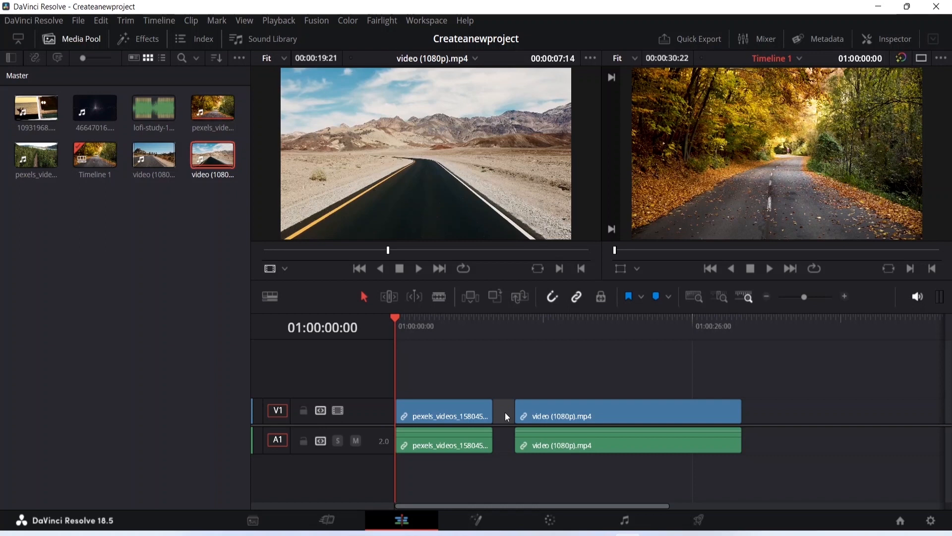
{"action": "key", "text": "Delete"}
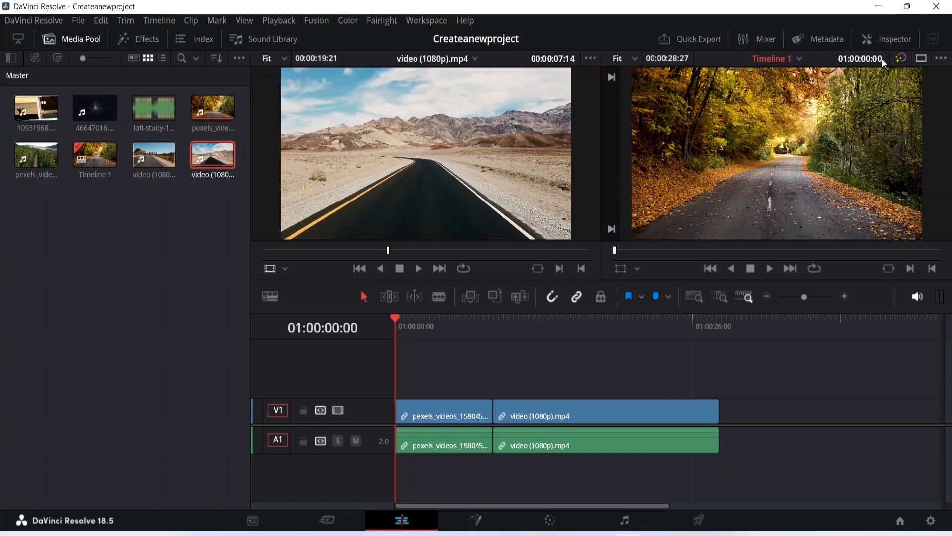
Switch to the single viewer layout and back to the dual source and timeline viewers.
{"action": "left_click", "coordinate": [920, 58]}
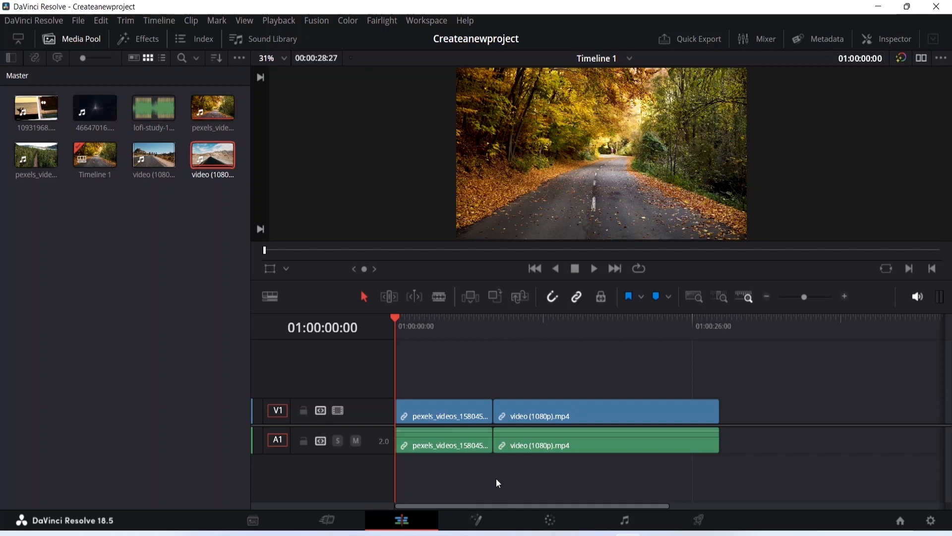
{"action": "left_click", "coordinate": [921, 59]}
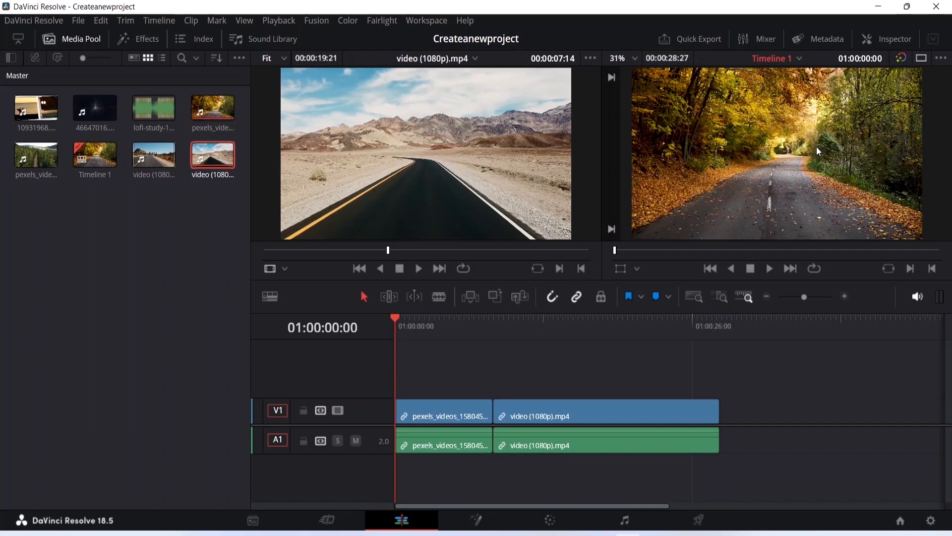
Show the audio mixer, then enlarge the audio track height on the timeline and shrink it back.
{"action": "left_click", "coordinate": [745, 45]}
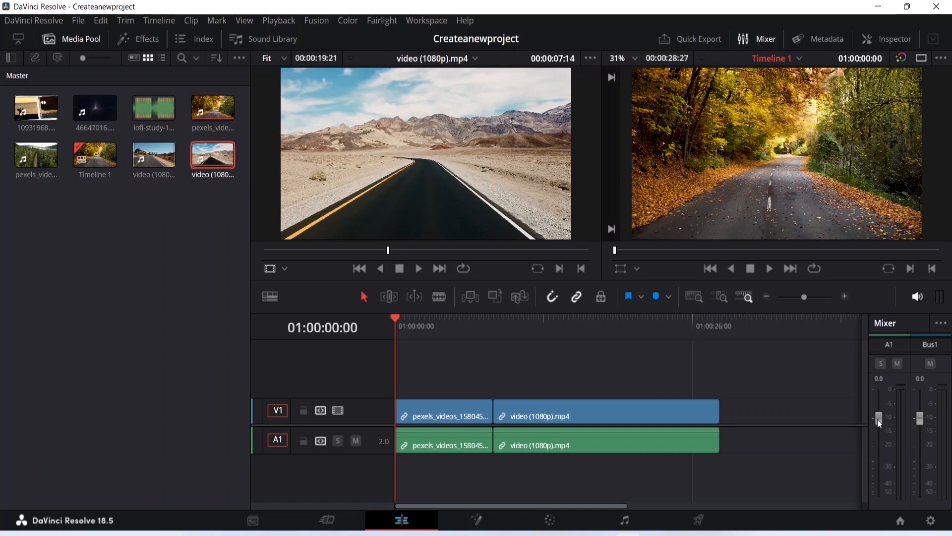
{"action": "mouse_move", "coordinate": [549, 458]}
{"action": "scroll", "coordinate": [474, 446], "scroll_direction": "up", "scroll_amount": 4}
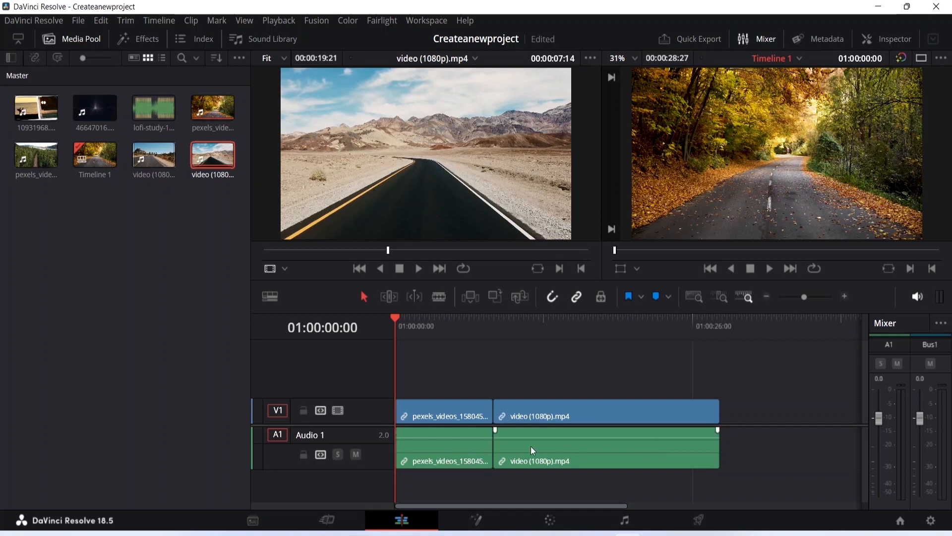
{"action": "scroll", "coordinate": [564, 448], "scroll_direction": "down", "scroll_amount": 4}
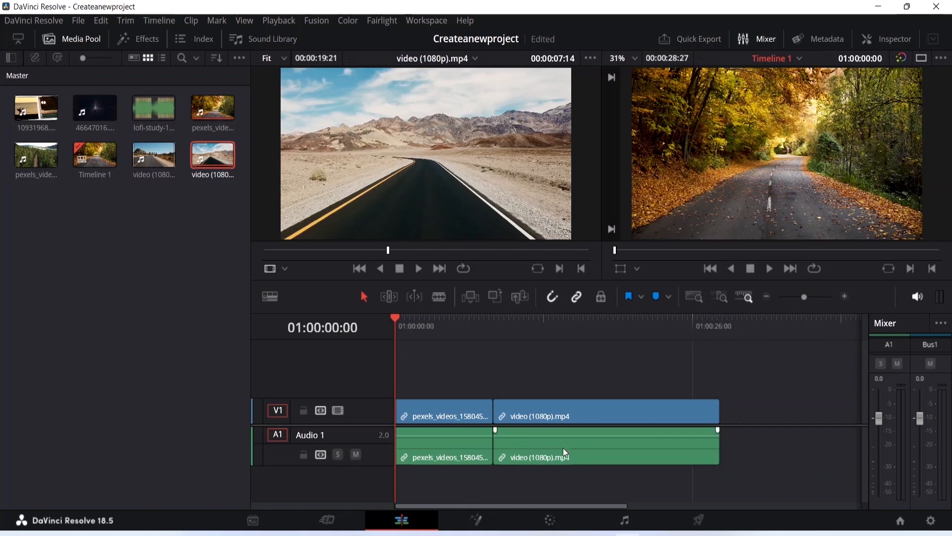
{"action": "scroll", "coordinate": [564, 447], "scroll_direction": "down", "scroll_amount": 1}
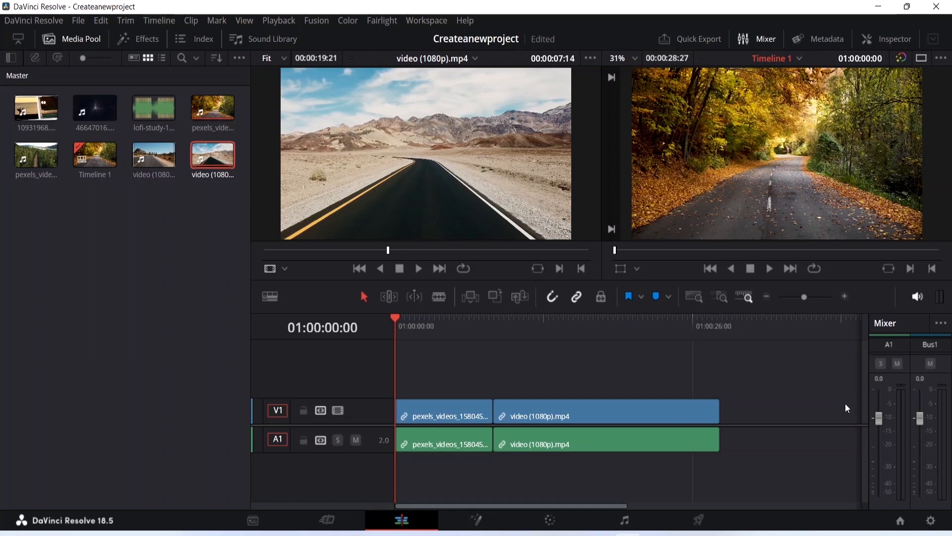
{"action": "key", "text": "minus"}
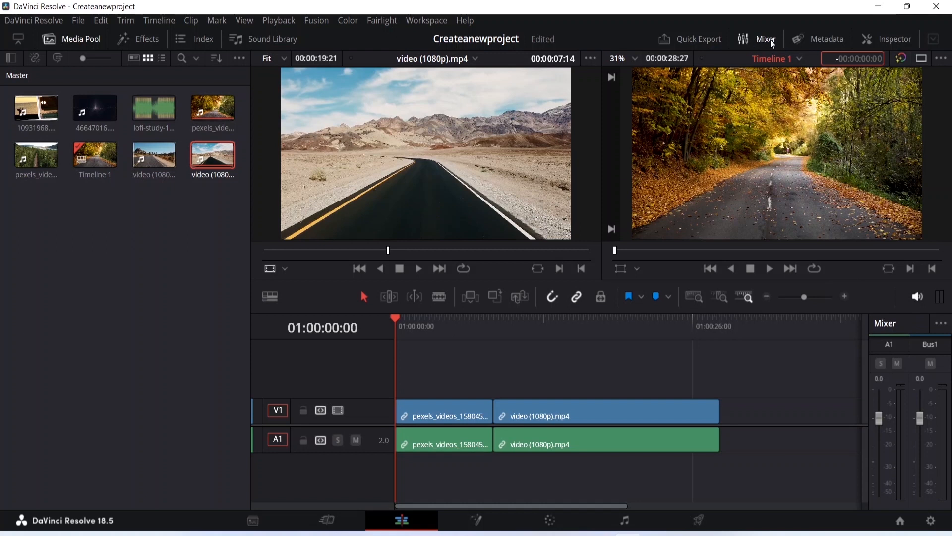
Show the metadata for the autumn road clip in the media pool and look through its clip details.
{"action": "left_click", "coordinate": [822, 39]}
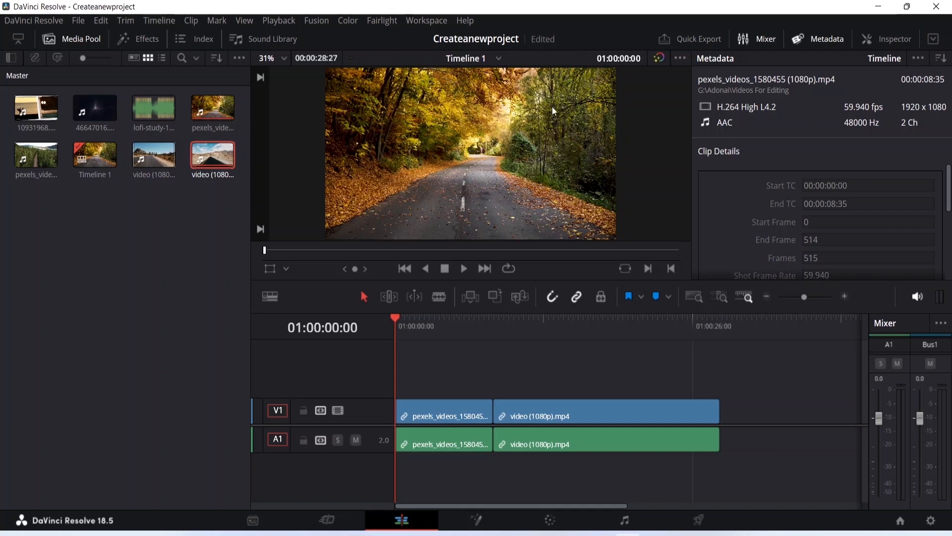
{"action": "left_click", "coordinate": [214, 109]}
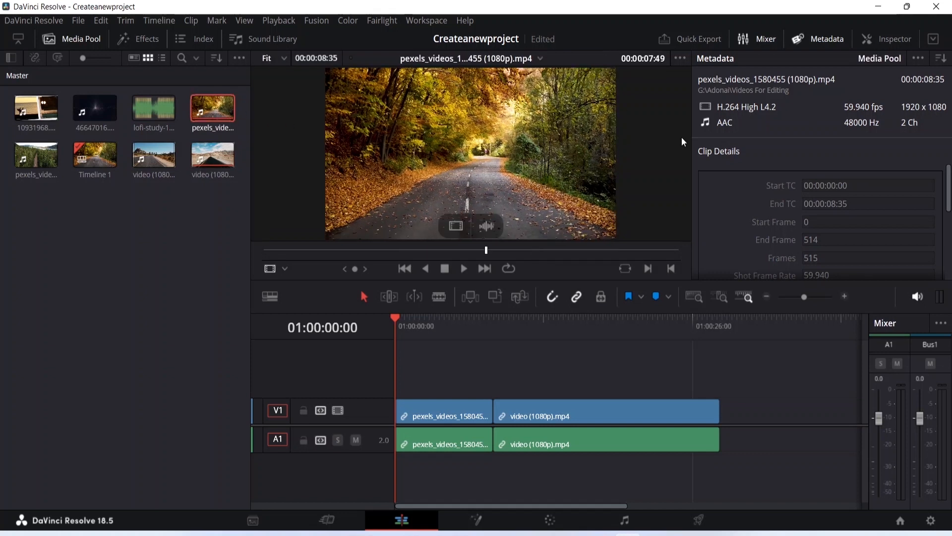
{"action": "key", "text": "Home"}
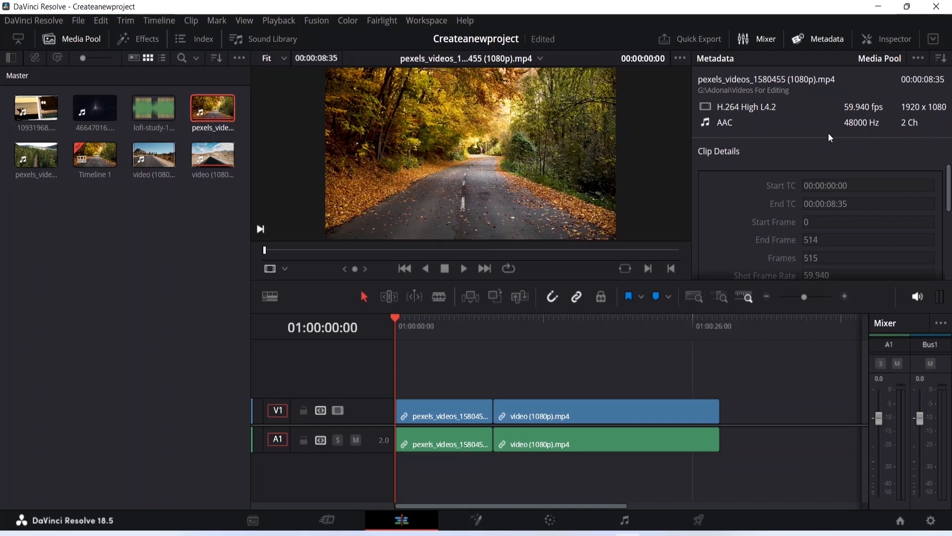
{"action": "scroll", "coordinate": [820, 168], "scroll_direction": "down", "scroll_amount": 3}
{"action": "scroll", "coordinate": [820, 168], "scroll_direction": "up", "scroll_amount": 3}
Examine the autumn road clip's video properties, from Transform to Composite, and its audio properties in the Inspector.
{"action": "left_click", "coordinate": [868, 36]}
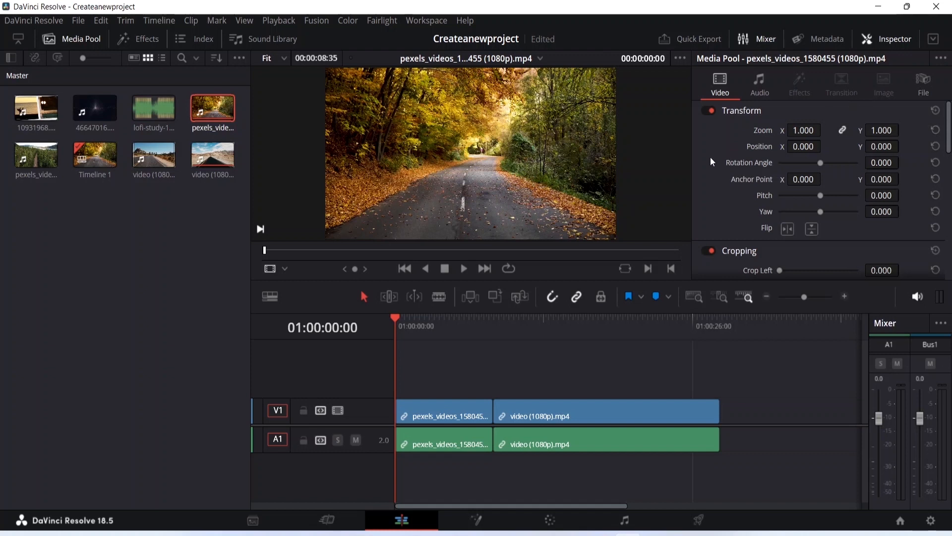
{"action": "scroll", "coordinate": [710, 157], "scroll_direction": "down", "scroll_amount": 5}
{"action": "scroll", "coordinate": [711, 156], "scroll_direction": "up", "scroll_amount": 5}
{"action": "scroll", "coordinate": [710, 157], "scroll_direction": "down", "scroll_amount": 3}
{"action": "scroll", "coordinate": [710, 157], "scroll_direction": "down", "scroll_amount": 3}
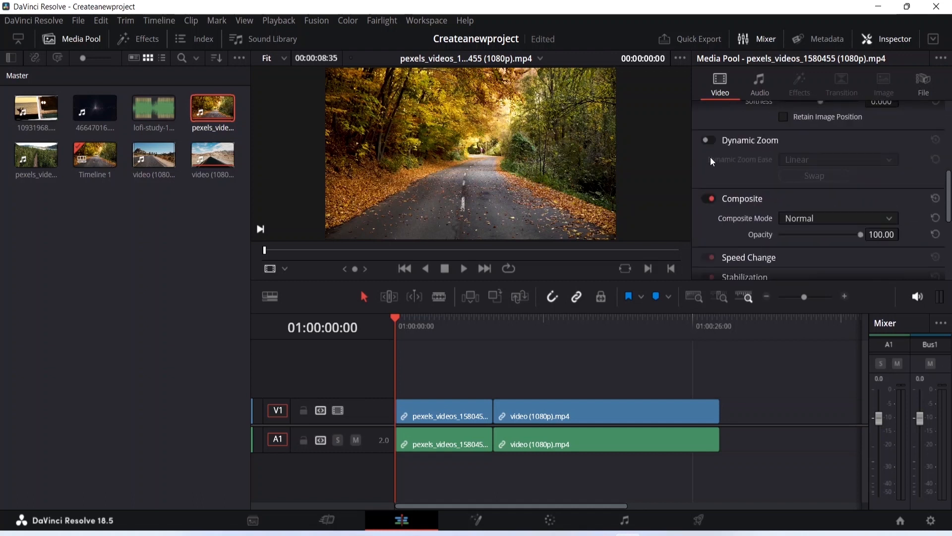
{"action": "scroll", "coordinate": [710, 157], "scroll_direction": "down", "scroll_amount": 4}
{"action": "scroll", "coordinate": [710, 157], "scroll_direction": "up", "scroll_amount": 9}
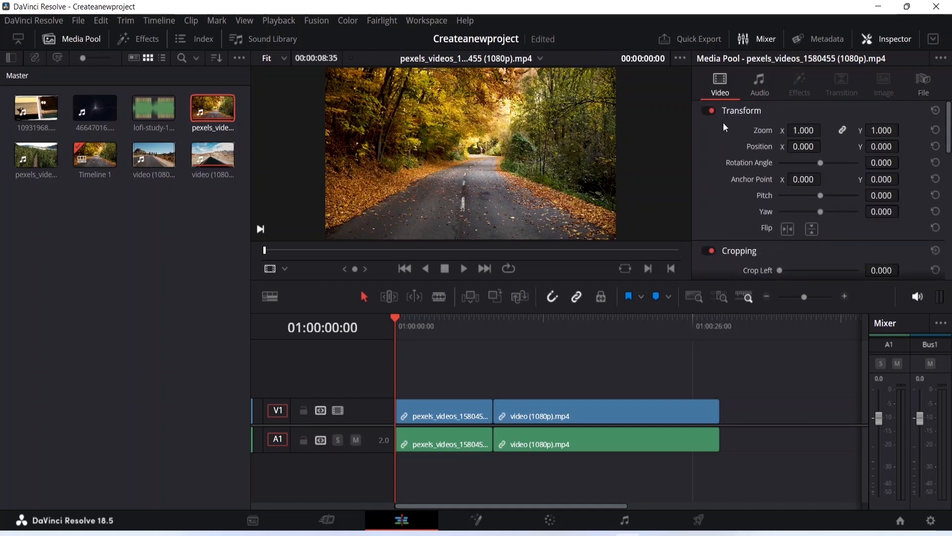
{"action": "key", "text": "minus"}
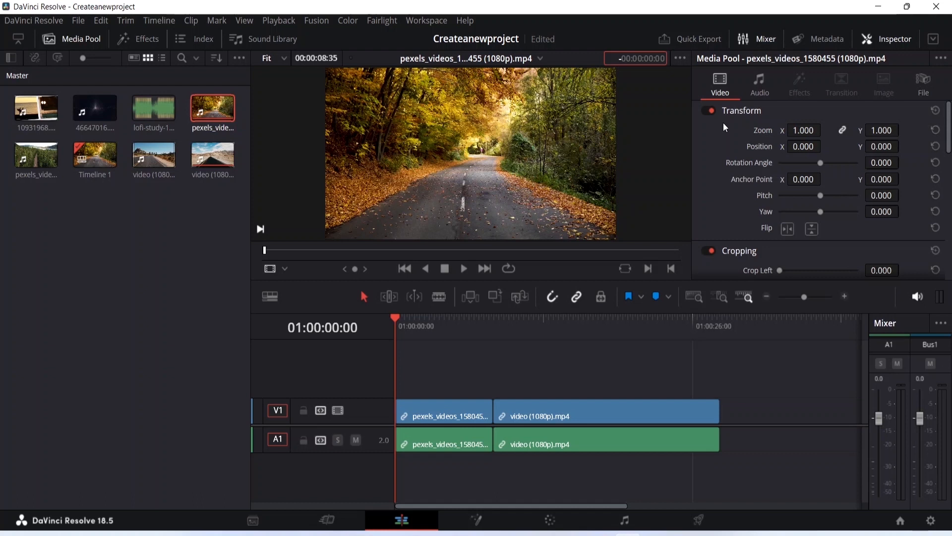
{"action": "scroll", "coordinate": [731, 122], "scroll_direction": "down", "scroll_amount": 2}
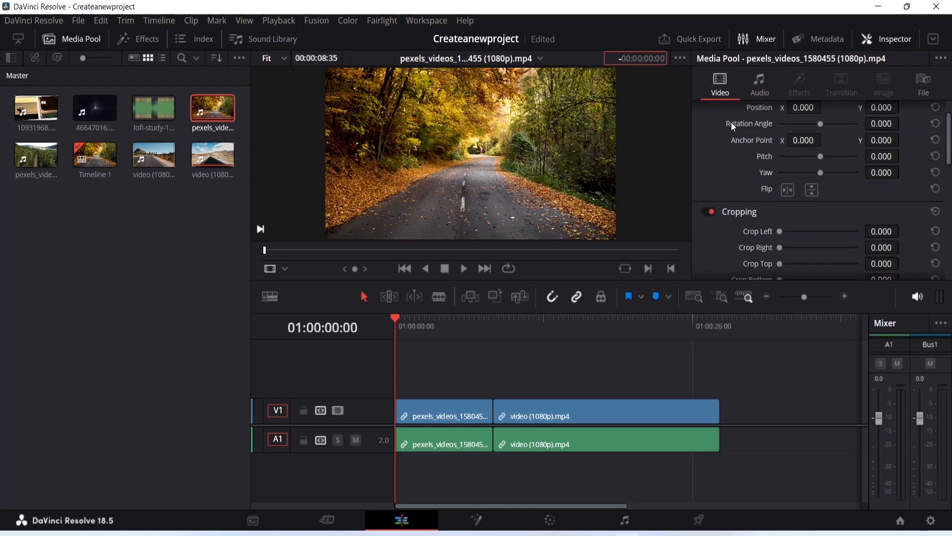
{"action": "left_click", "coordinate": [758, 85]}
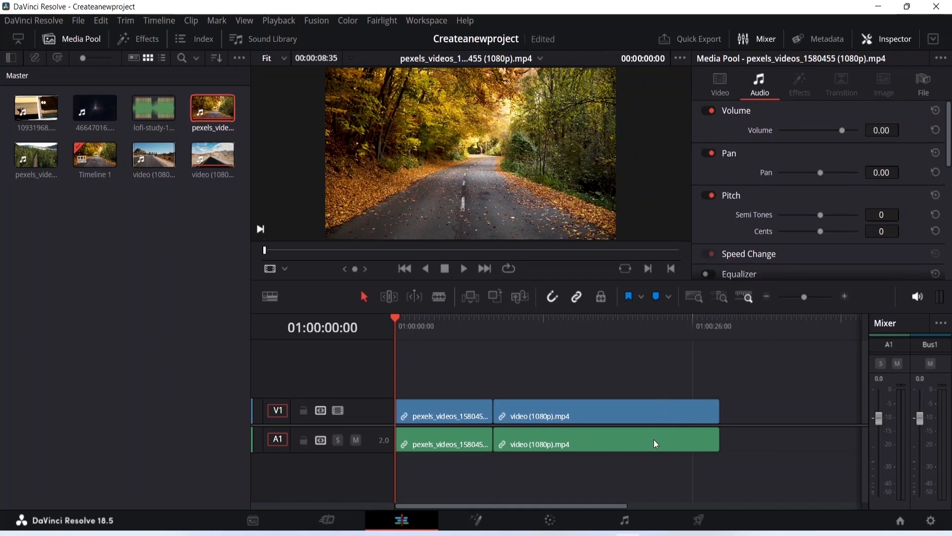
Close the Inspector, then try the single viewer layout and return to the dual viewers.
{"action": "left_click", "coordinate": [891, 36]}
{"action": "key", "text": "minus"}
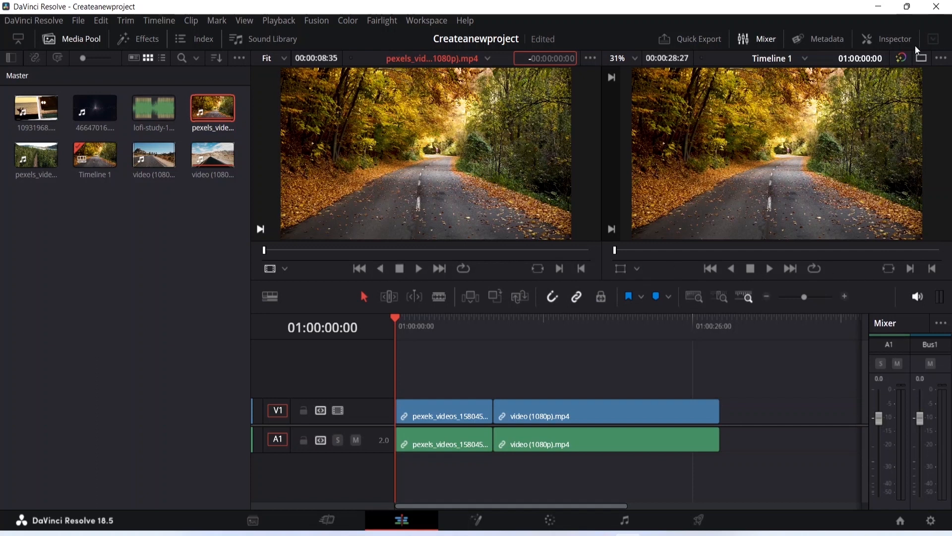
{"action": "left_click", "coordinate": [920, 58]}
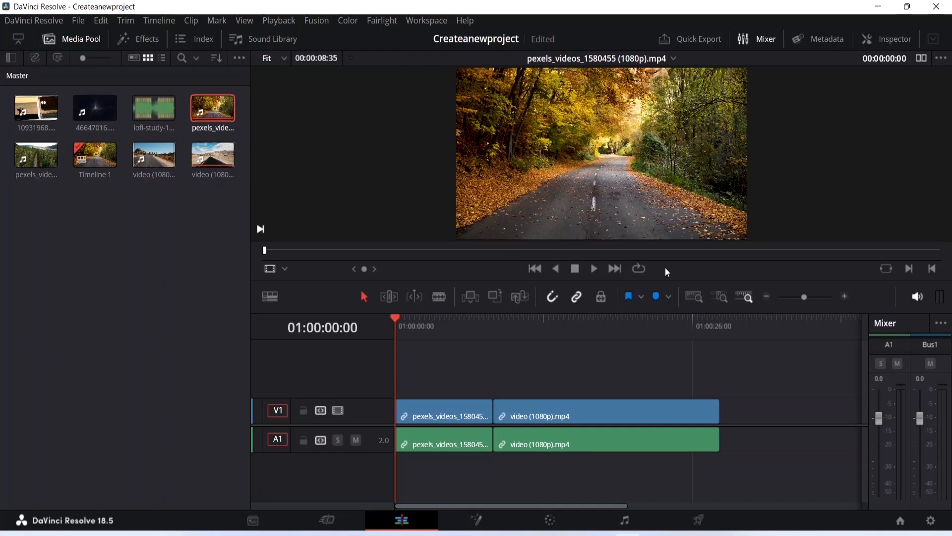
{"action": "left_click", "coordinate": [921, 58]}
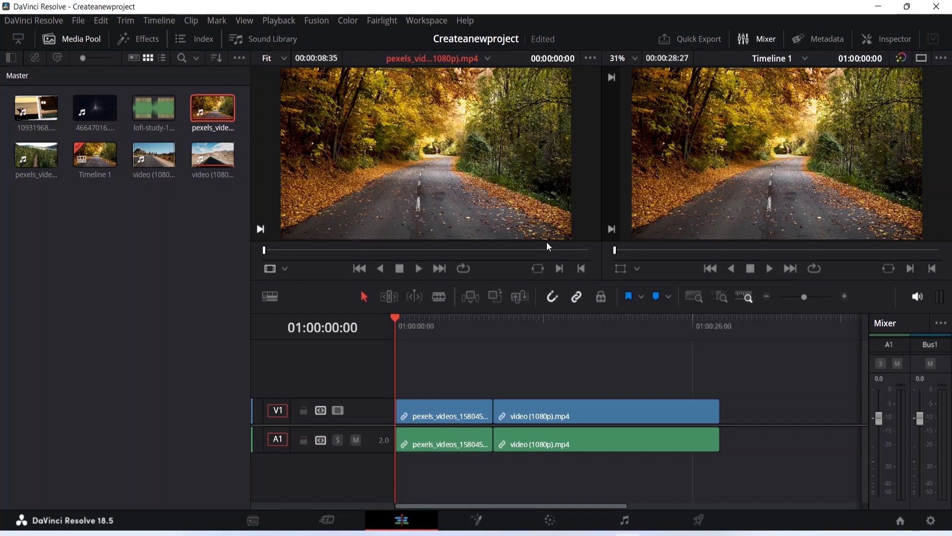
Review the source viewer's display modes by switching to Offline, Audio Track and back to Source.
{"action": "left_click", "coordinate": [283, 269]}
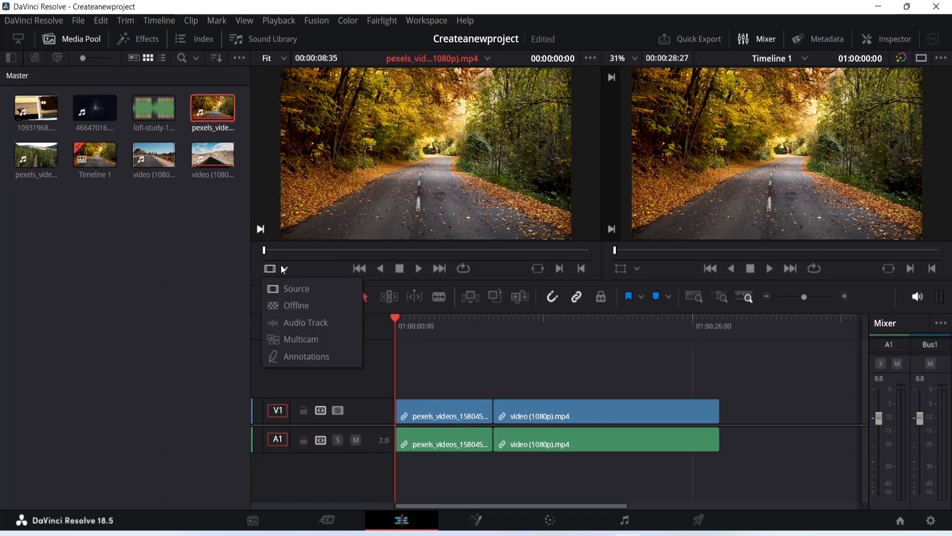
{"action": "left_click", "coordinate": [283, 269]}
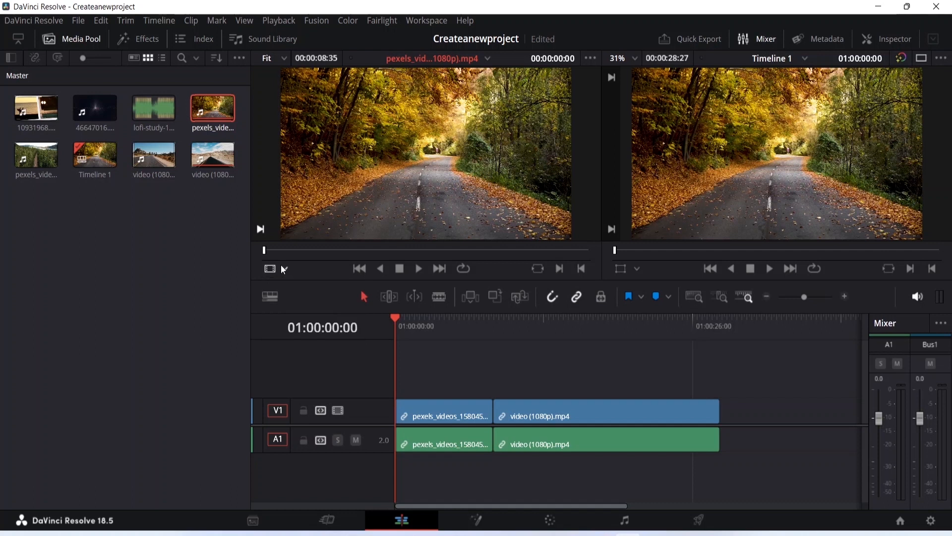
{"action": "left_click", "coordinate": [283, 269]}
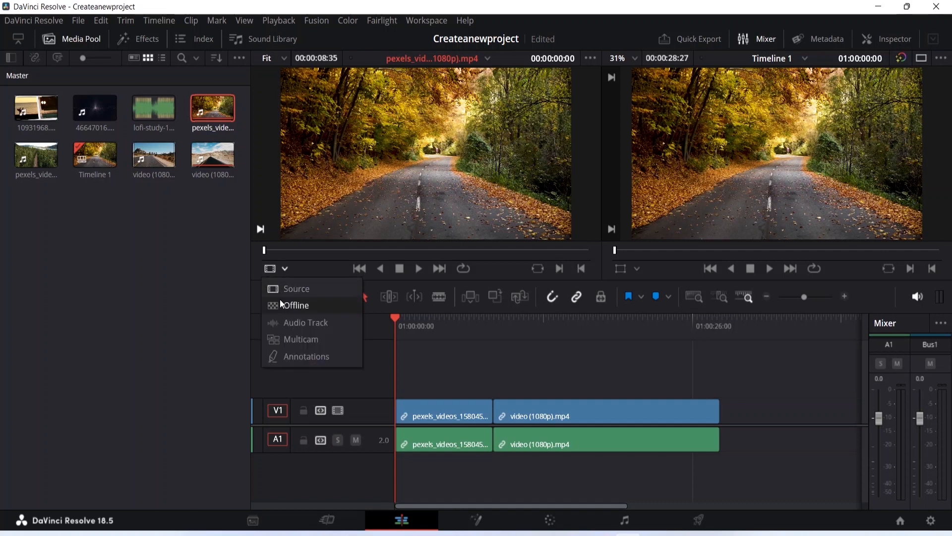
{"action": "left_click", "coordinate": [286, 269]}
{"action": "left_click", "coordinate": [287, 269]}
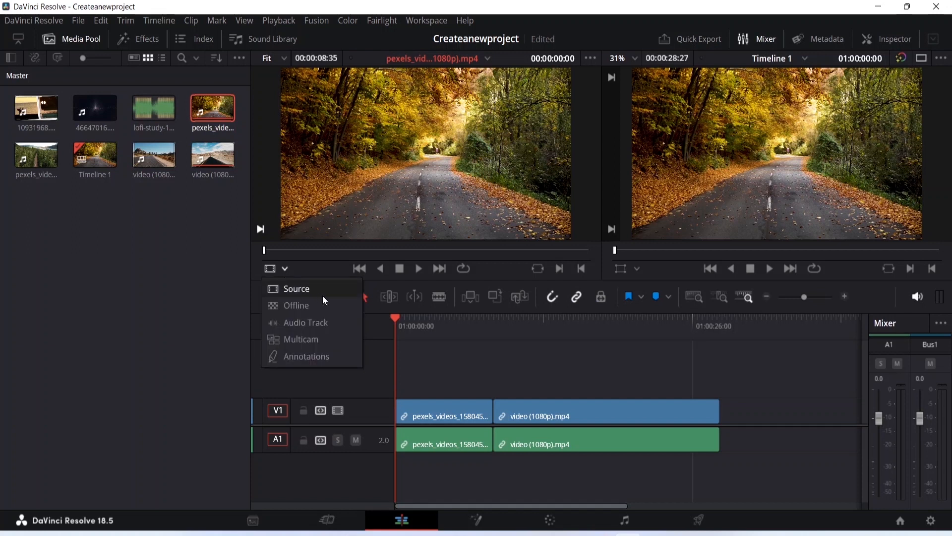
{"action": "left_click", "coordinate": [285, 306]}
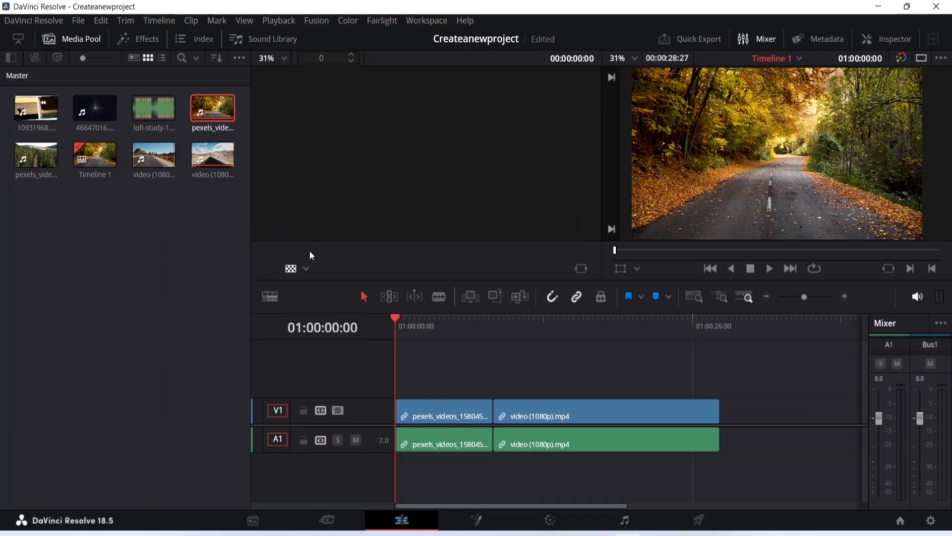
{"action": "left_click", "coordinate": [307, 268]}
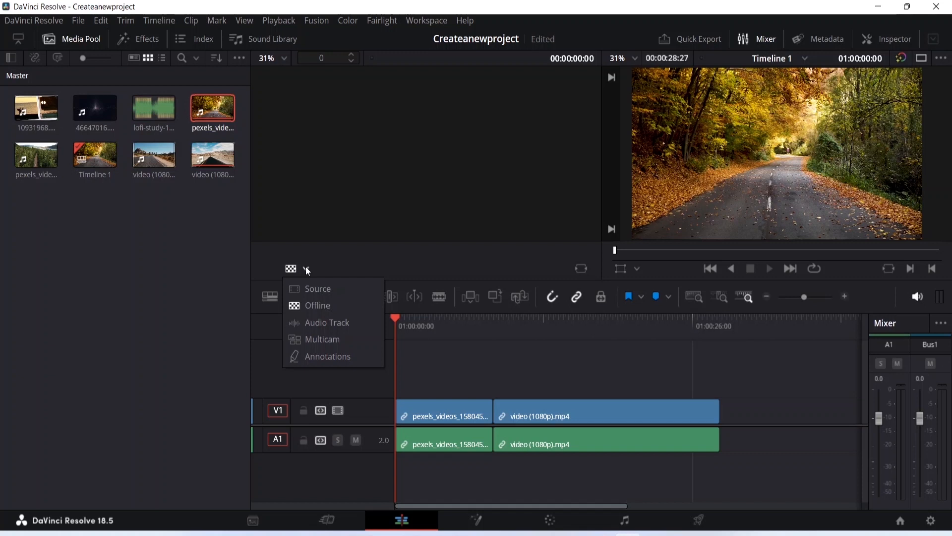
{"action": "left_click", "coordinate": [325, 323]}
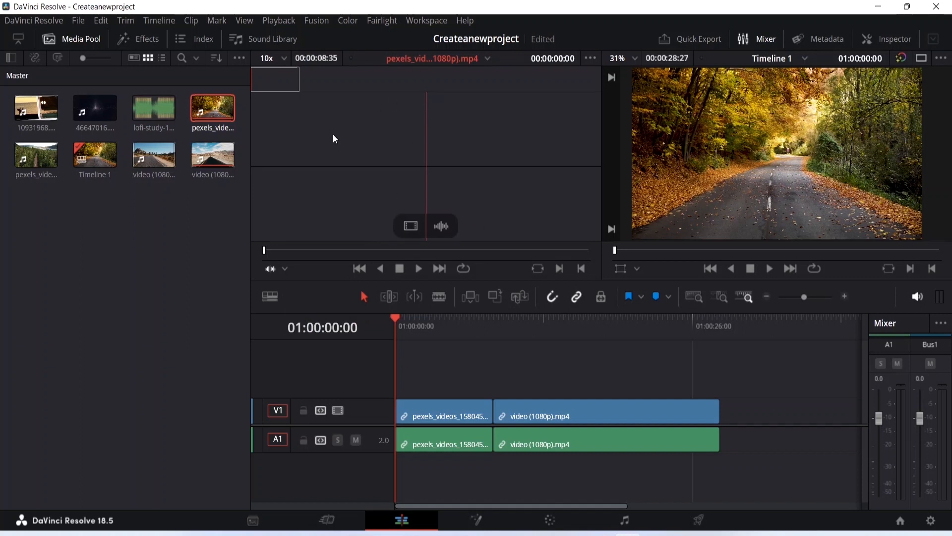
{"action": "left_click", "coordinate": [276, 270]}
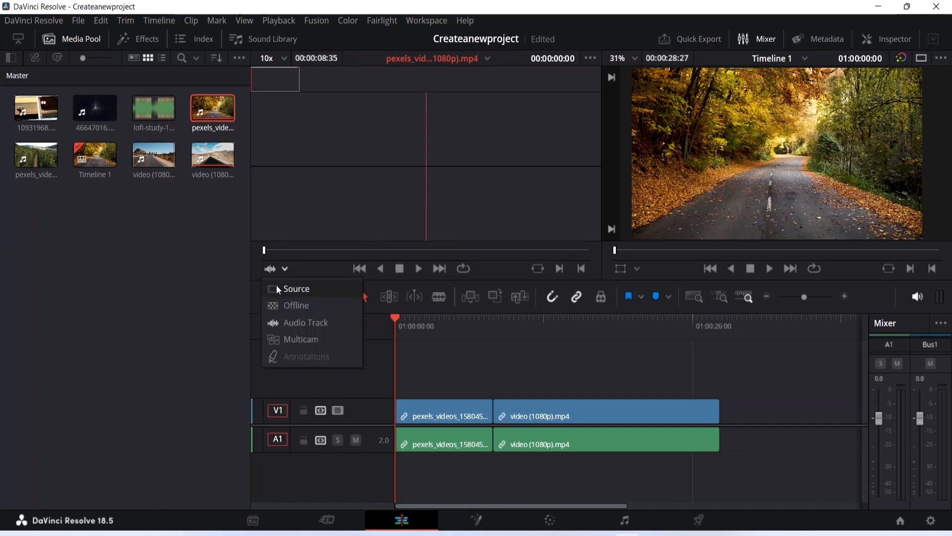
{"action": "left_click", "coordinate": [276, 285]}
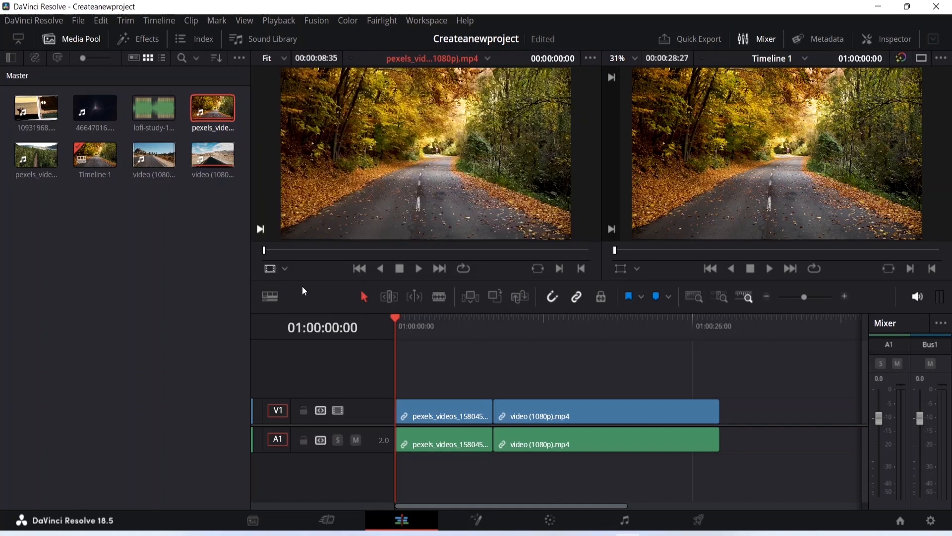
In the timeline view options, try a taller video track, restore its low height and slightly raise the audio track height.
{"action": "left_click", "coordinate": [274, 296]}
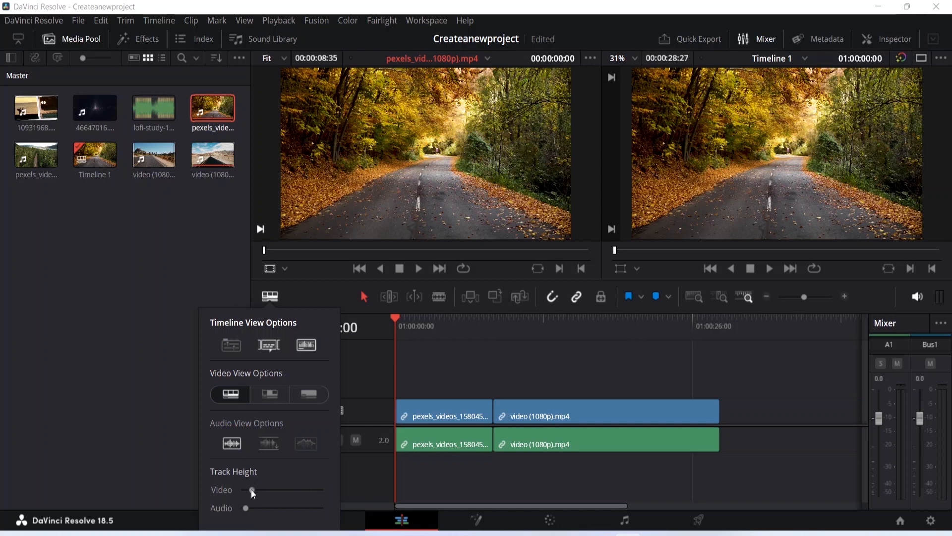
{"action": "left_click_drag", "start_coordinate": [252, 490], "coordinate": [293, 490]}
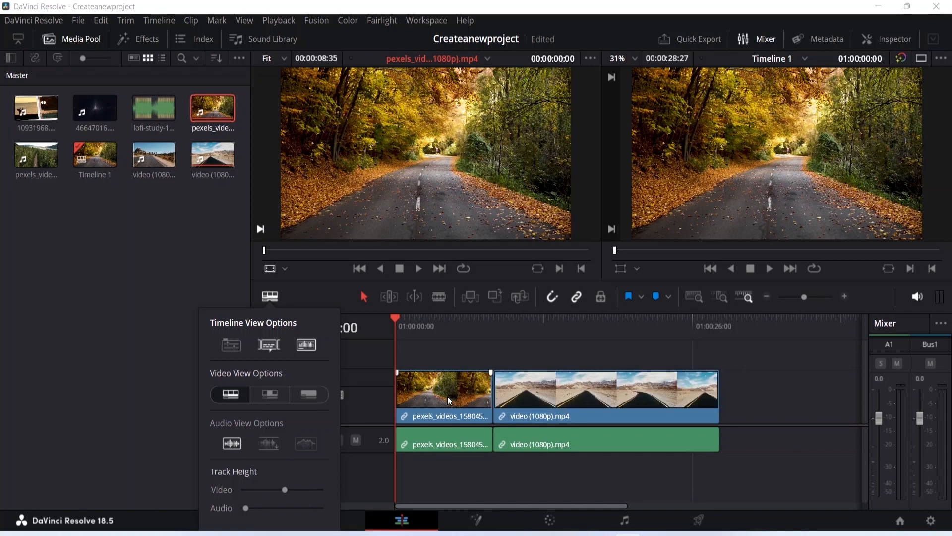
{"action": "left_click_drag", "start_coordinate": [246, 507], "coordinate": [251, 489]}
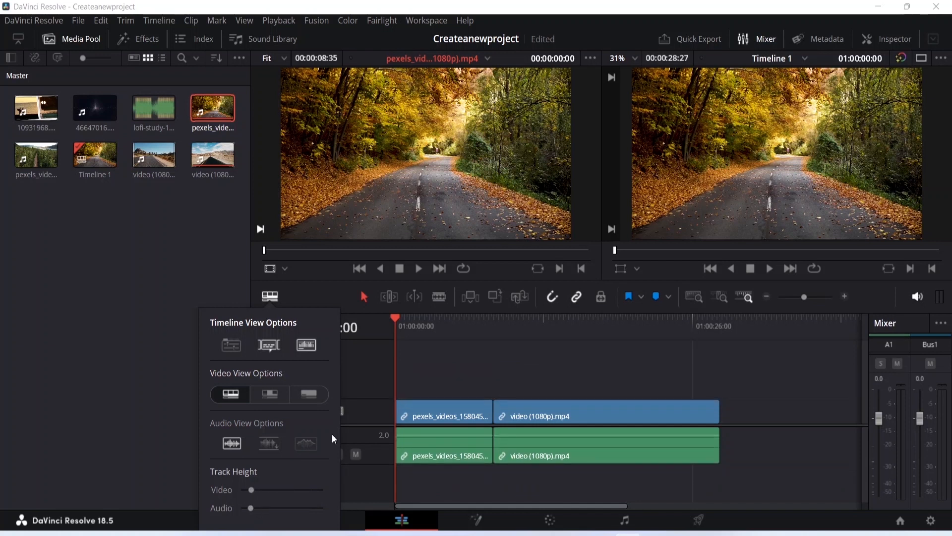
{"action": "left_click", "coordinate": [348, 381]}
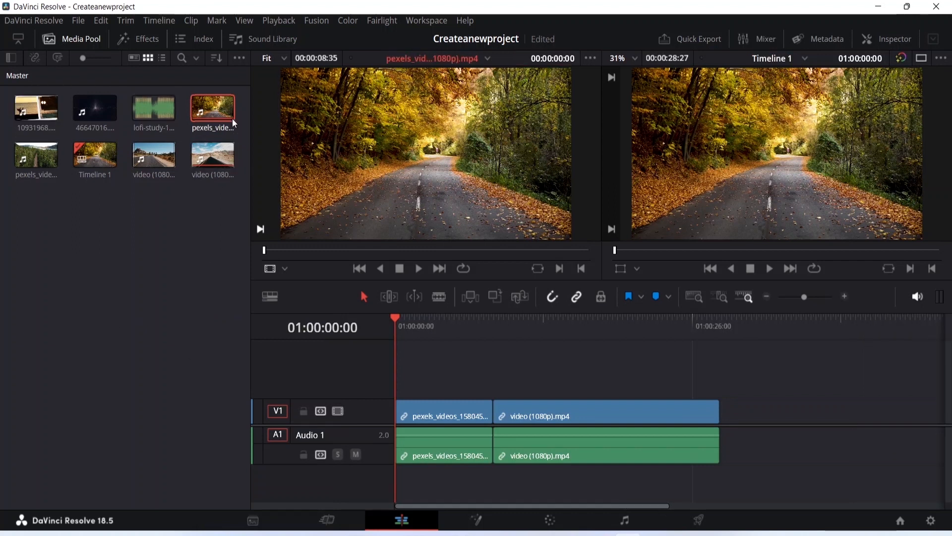
Try resizing the media pool thumbnails, restore their size and deselect the autumn road clip.
{"action": "left_click", "coordinate": [85, 58]}
{"action": "mouse_move", "coordinate": [84, 59]}
{"action": "left_mouse_down"}
{"action": "mouse_move", "coordinate": [100, 59]}
{"action": "mouse_move", "coordinate": [76, 61]}
{"action": "left_mouse_up"}
{"action": "left_click", "coordinate": [167, 250]}
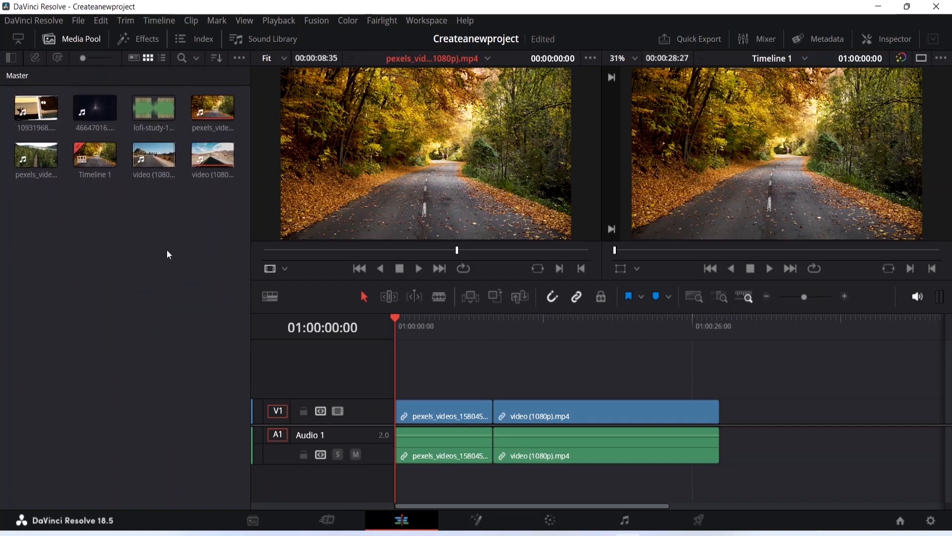